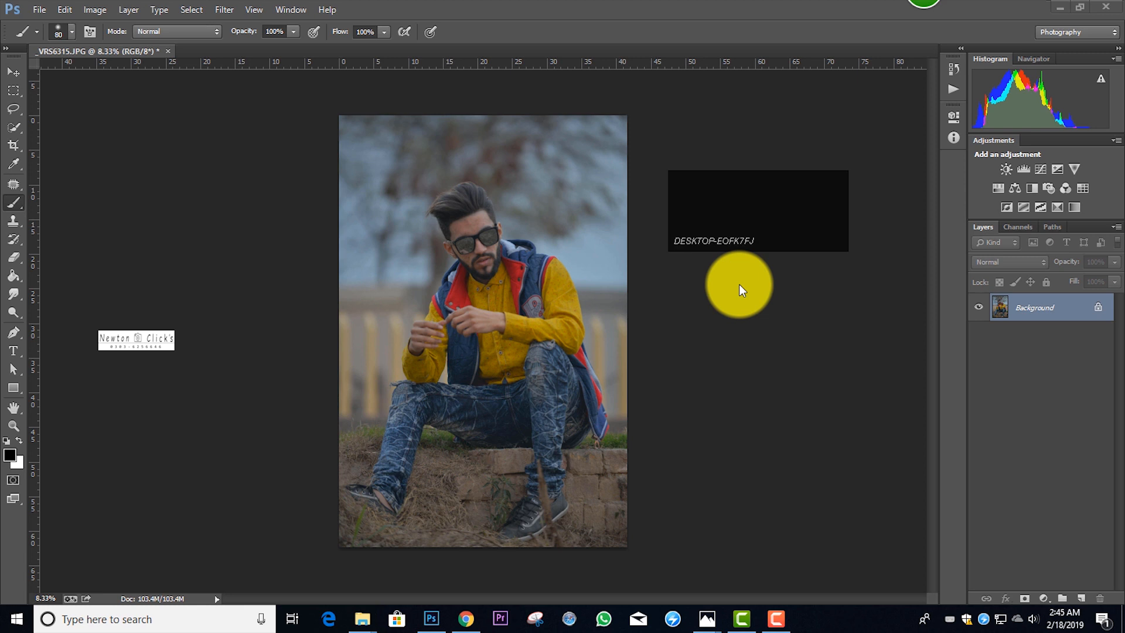
mouse_move(790, 201)
mouse_down()
mouse_move(800, 192)
mouse_move(772, 164)
mouse_move(794, 210)
mouse_move(771, 198)
mouse_up()
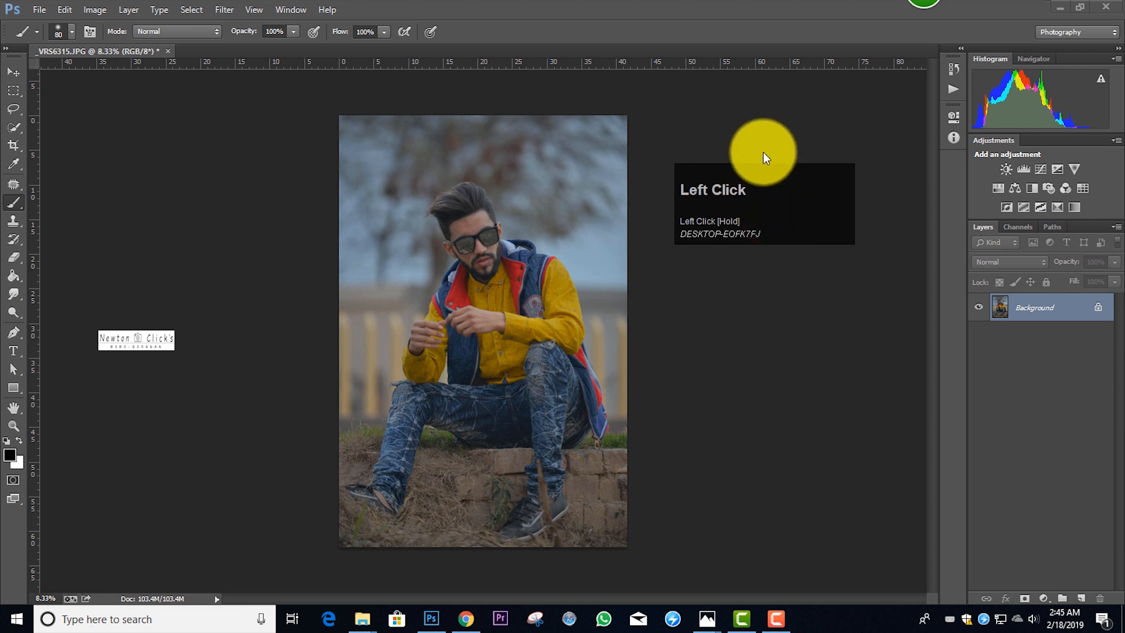
drag(761, 191, 759, 180)
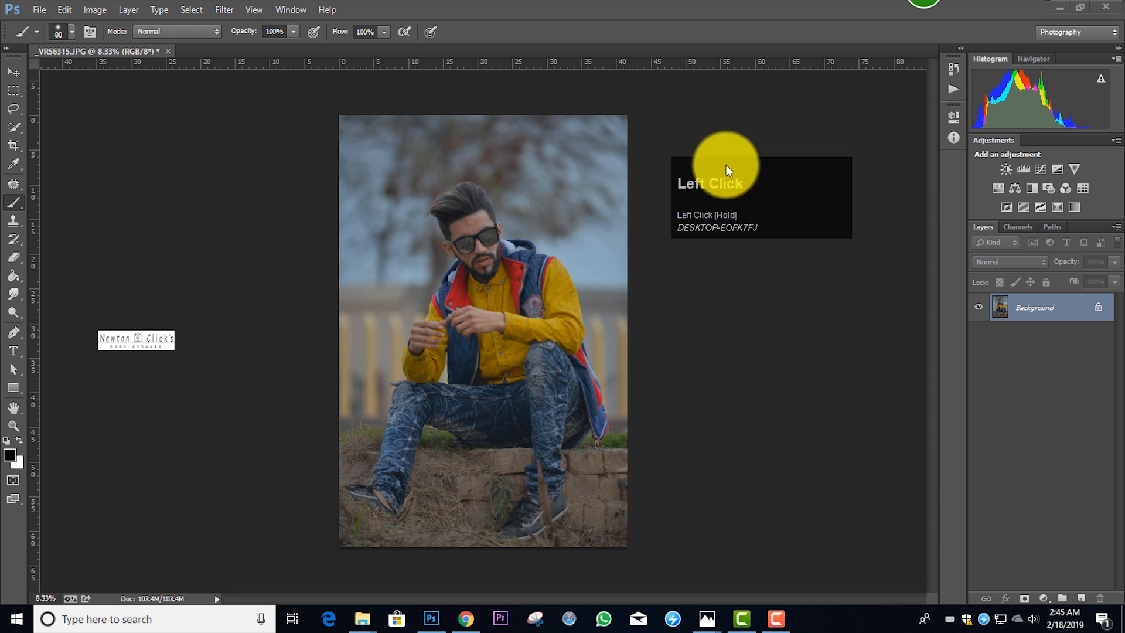
drag(736, 194, 856, 121)
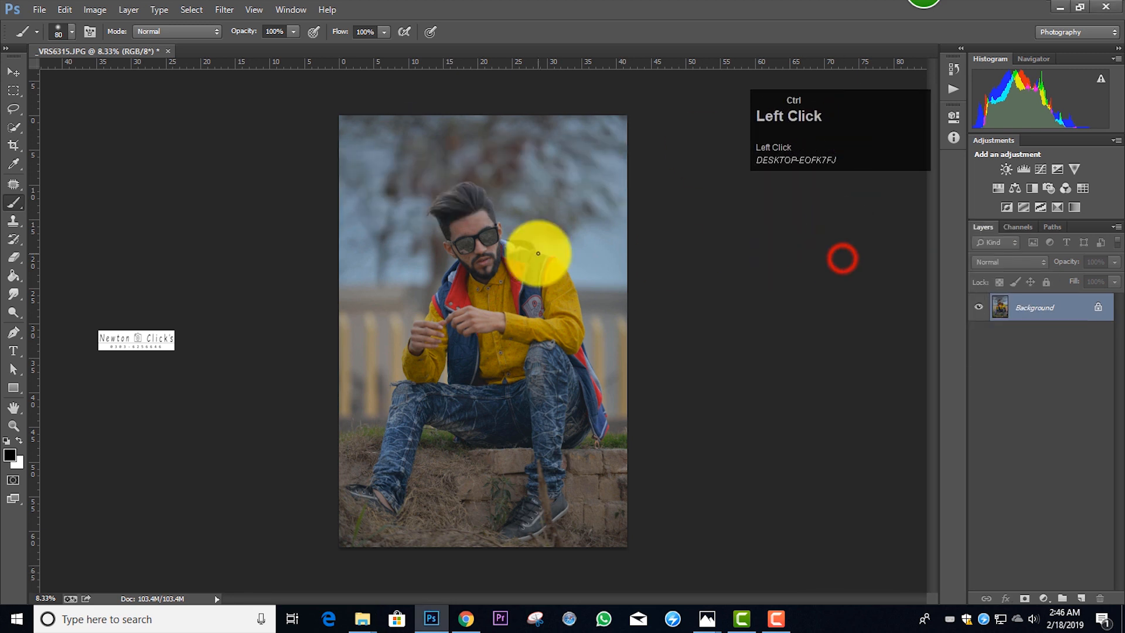
scroll(457, 196, up, 8)
scroll(479, 255, down, 8)
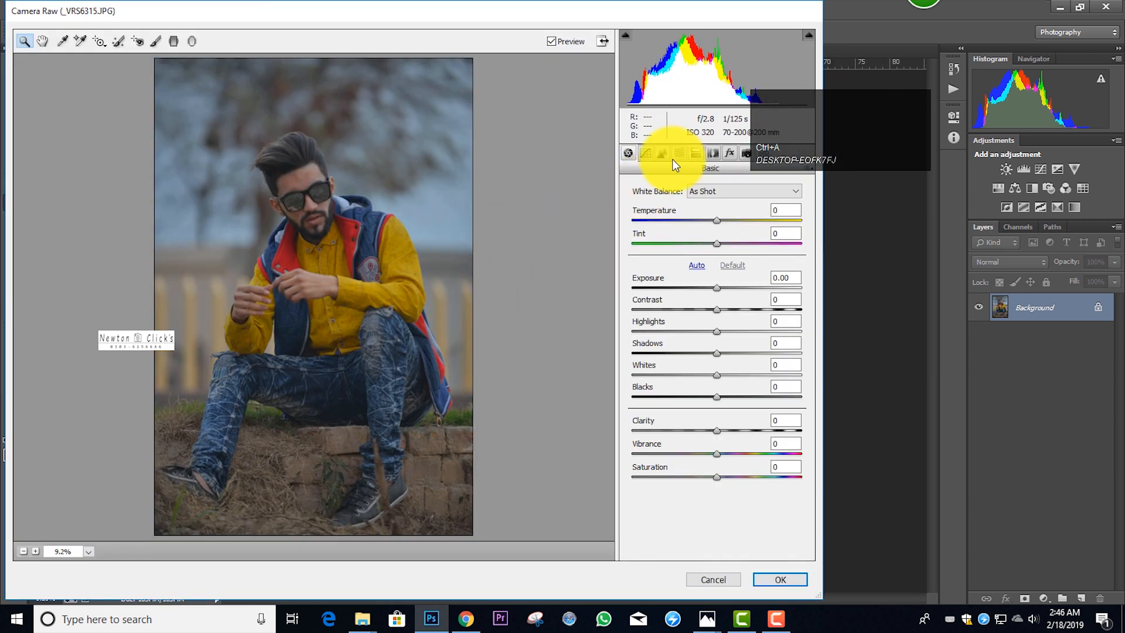
Step: In the Camera Raw filter, set Highlights +23, Shadows +32, Whites +35, Blacks +23, Clarity +9 and Vibrance +14
click(678, 155)
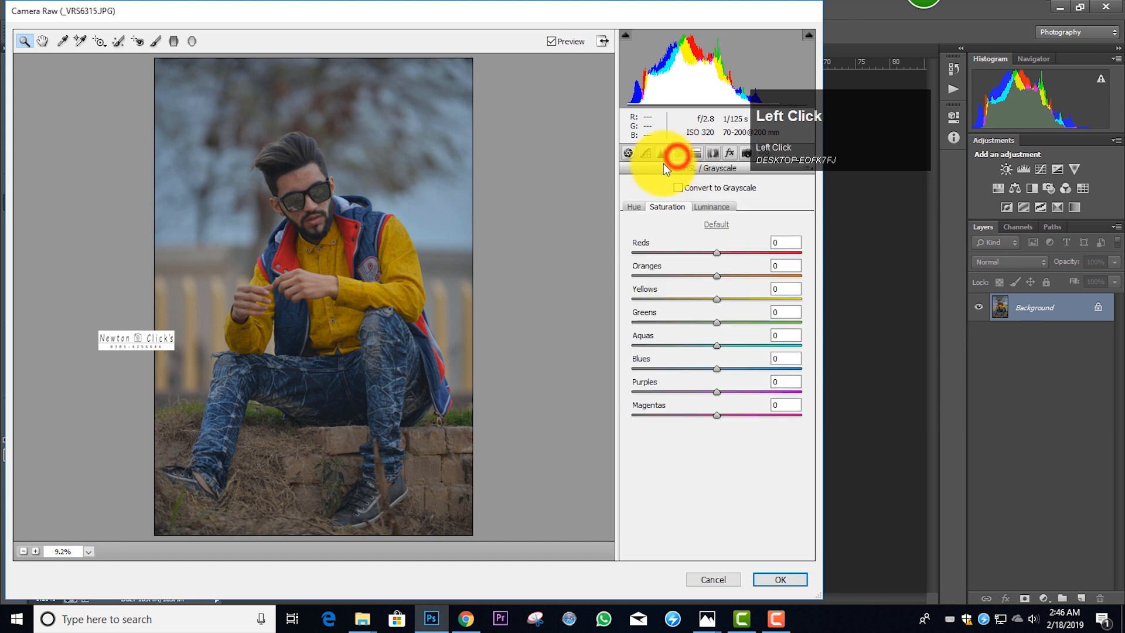
click(629, 153)
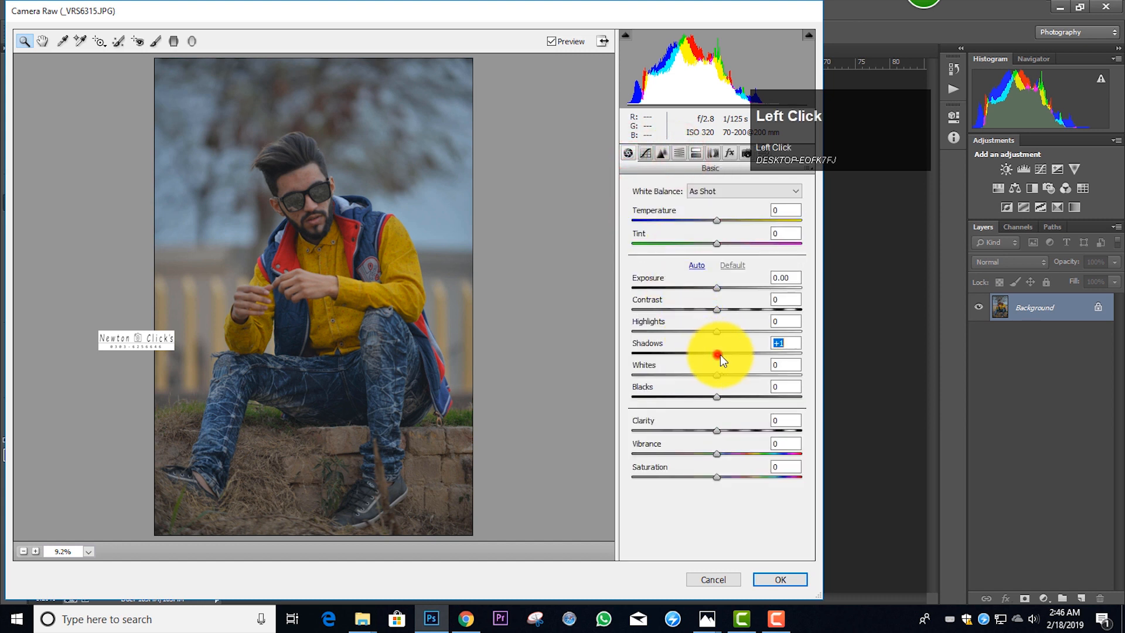
drag(730, 356, 731, 327)
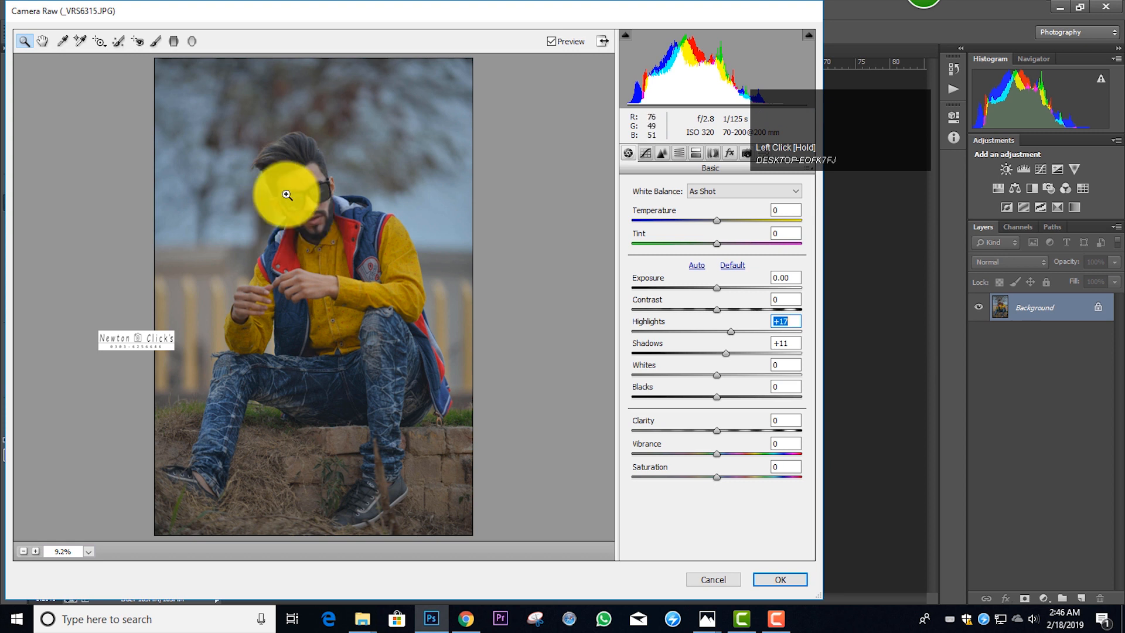
mouse_move(720, 376)
mouse_down()
mouse_move(754, 375)
mouse_move(716, 396)
mouse_move(732, 391)
mouse_up()
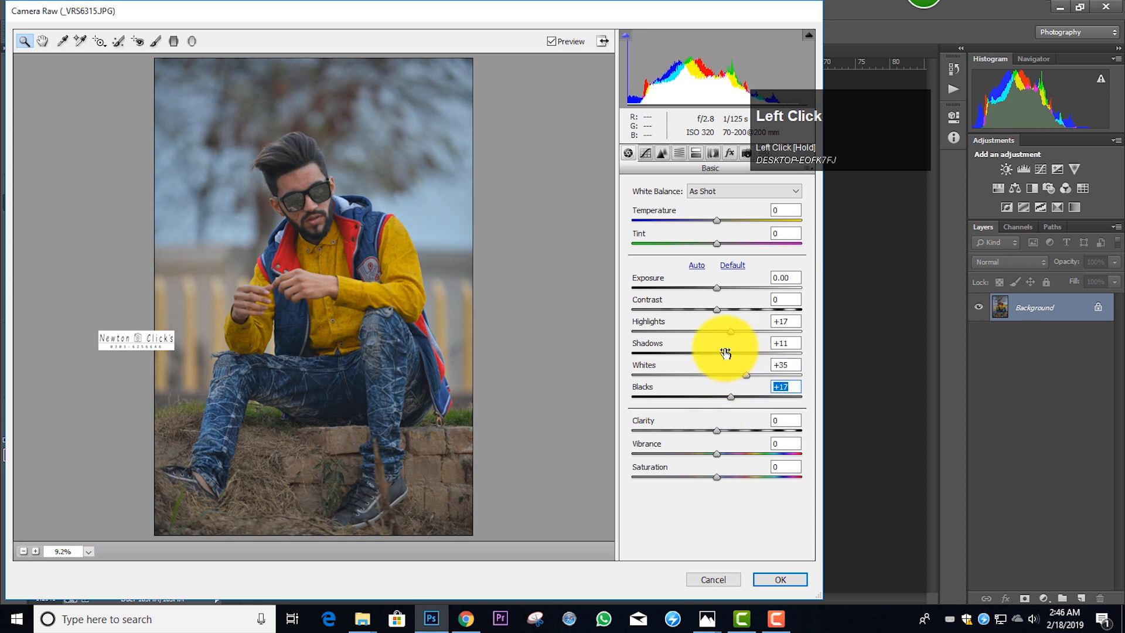
drag(740, 332, 747, 353)
drag(731, 397, 727, 454)
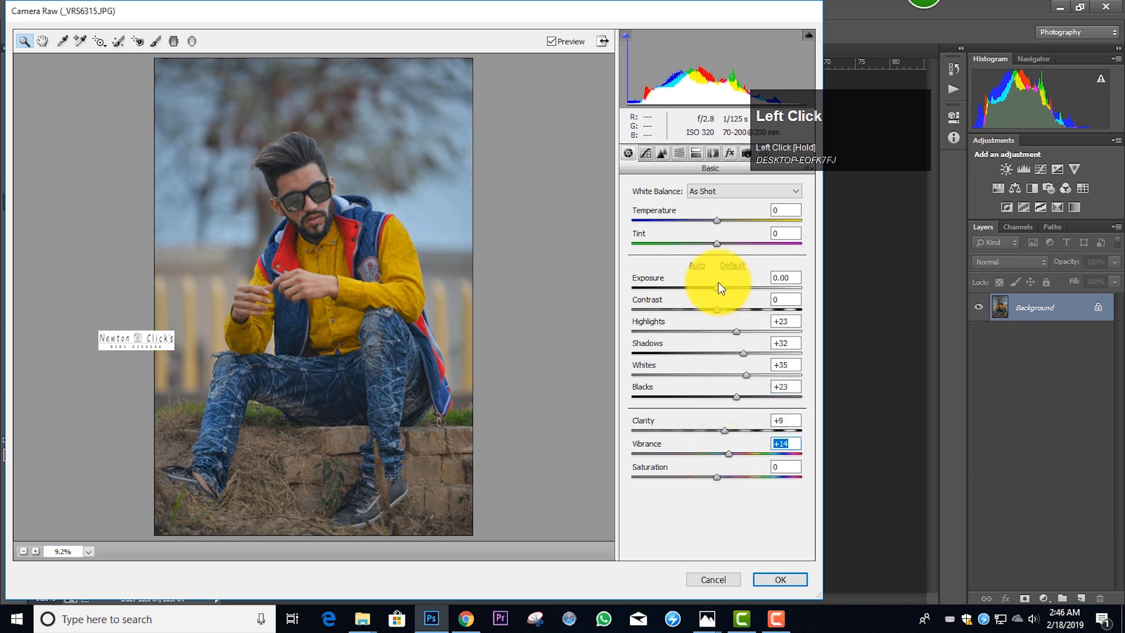
Step: Adjust the tonal regions of the parametric tone curve and apply the Camera Raw filter to the photo
click(644, 153)
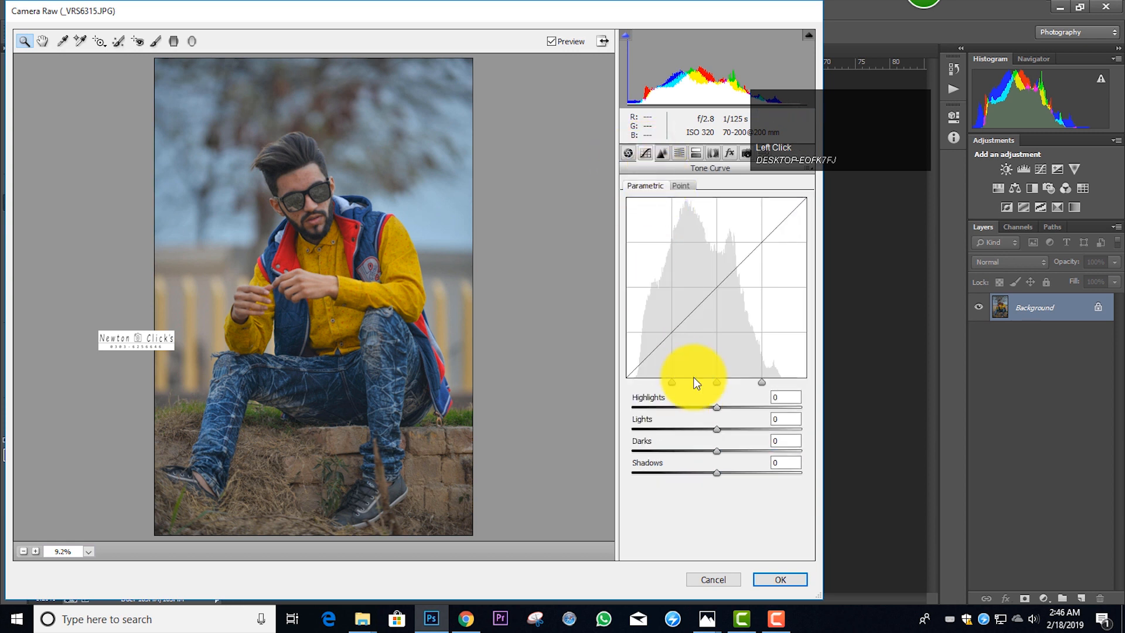
drag(720, 410, 719, 465)
click(788, 582)
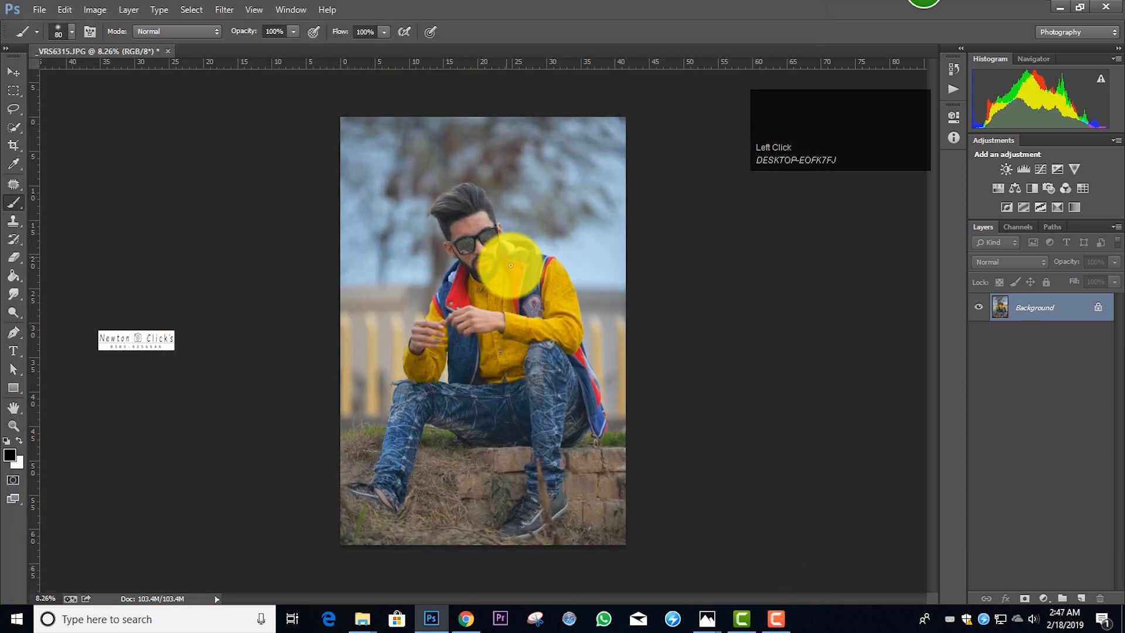
Step: Duplicate the Background layer
scroll(488, 227, up, 1)
scroll(487, 217, up, 1)
scroll(488, 220, down, 4)
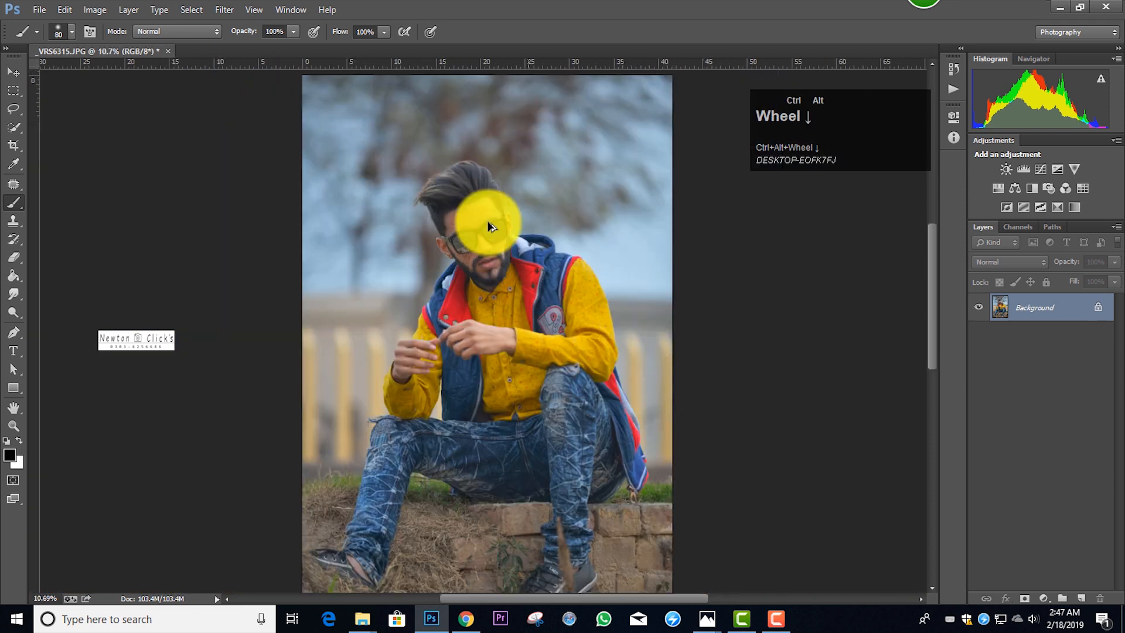
key(ctrl+j)
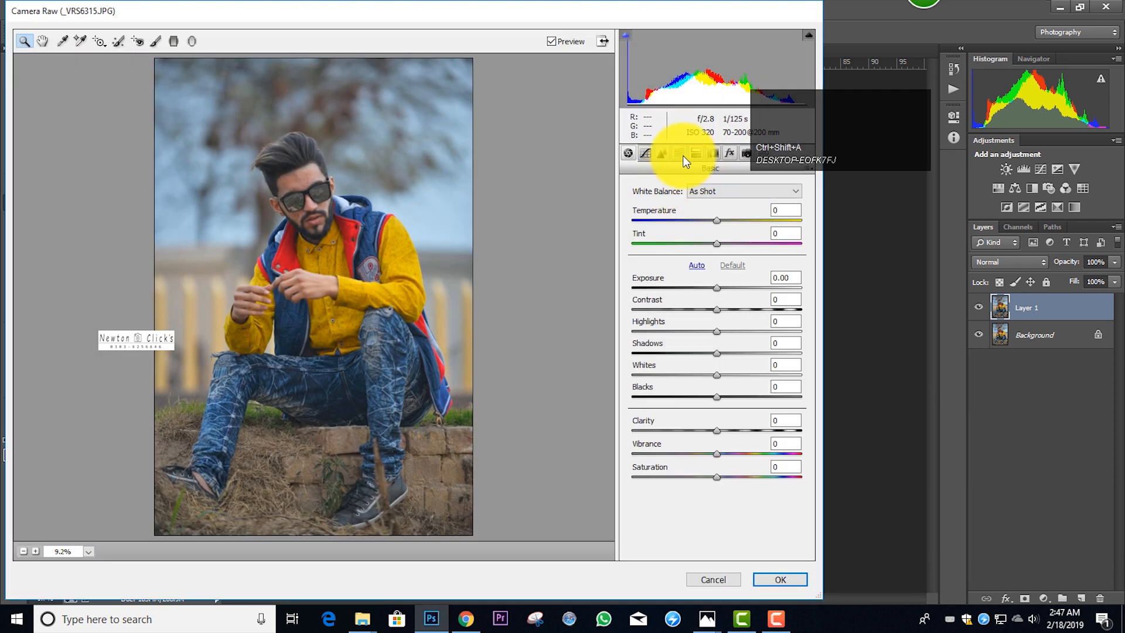
Step: In Camera Raw's HSL adjustments, set the Oranges saturation to -43 and apply the filter to the duplicate layer
click(679, 153)
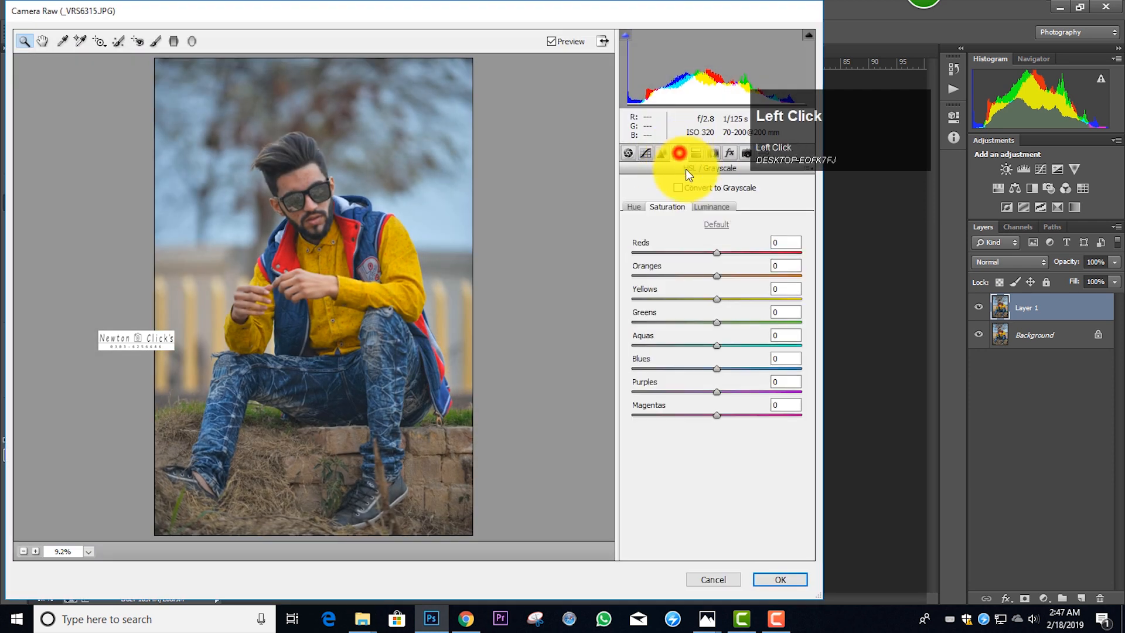
click(717, 275)
click(720, 207)
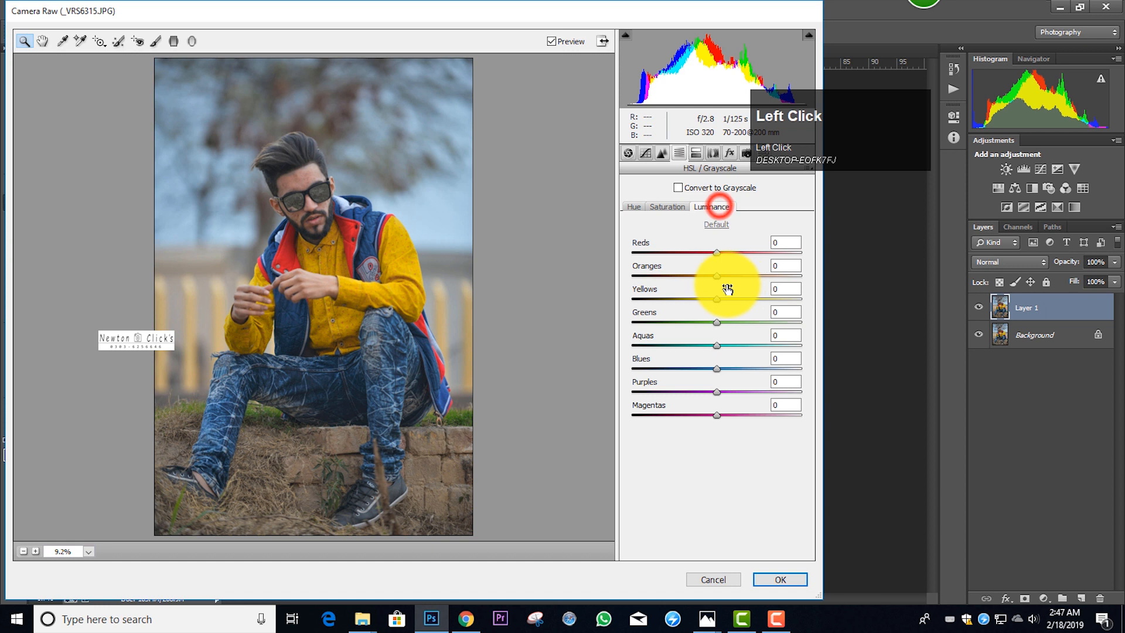
drag(719, 277, 684, 269)
click(669, 207)
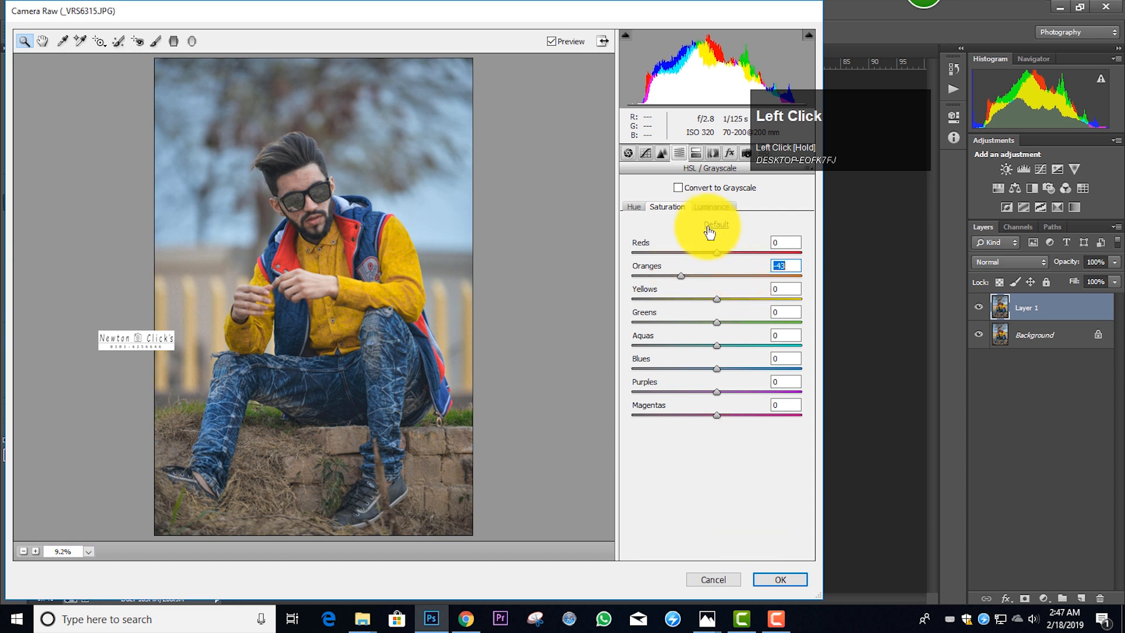
click(795, 576)
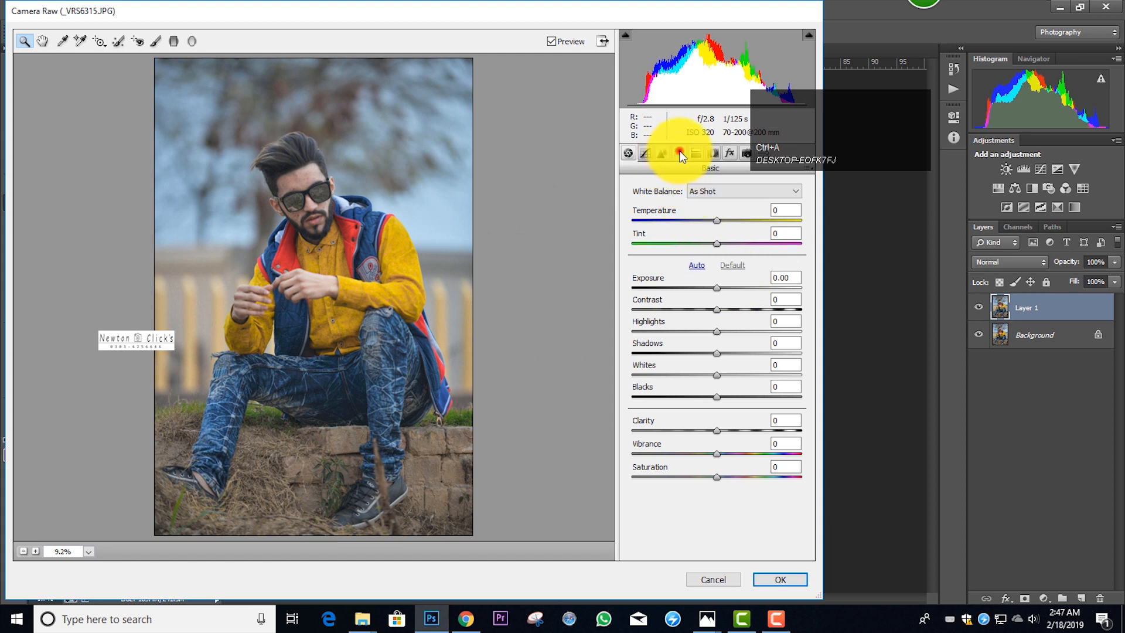
Step: Run Camera Raw on the duplicate layer again, raising the Reds saturation and setting the Oranges luminance to +18
click(679, 153)
drag(764, 253, 761, 253)
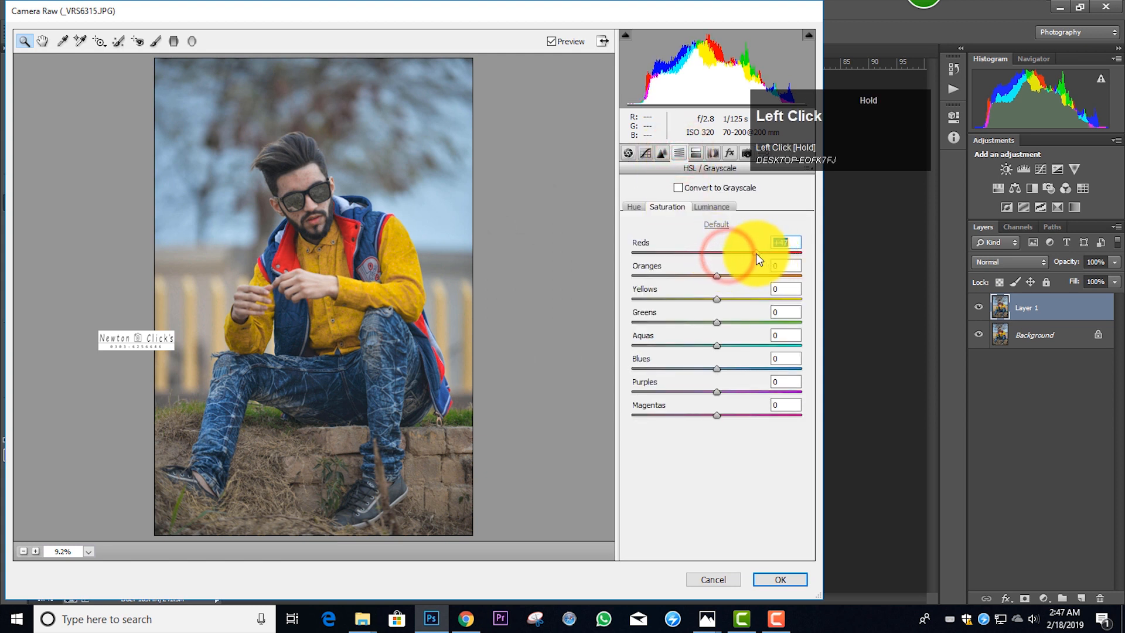
click(712, 206)
click(731, 277)
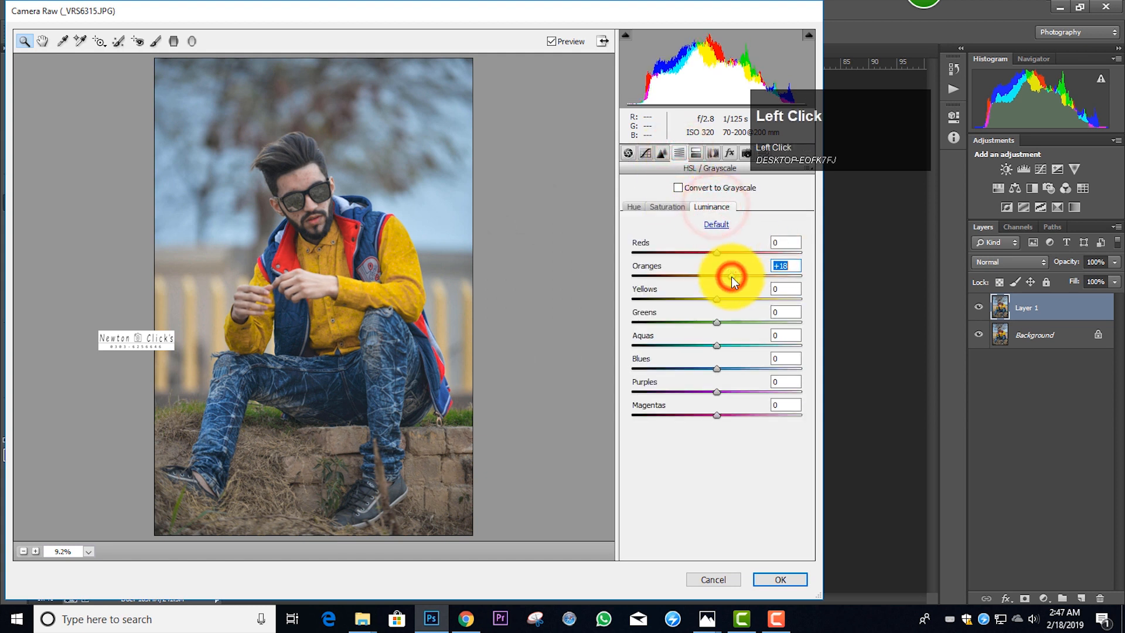
click(766, 578)
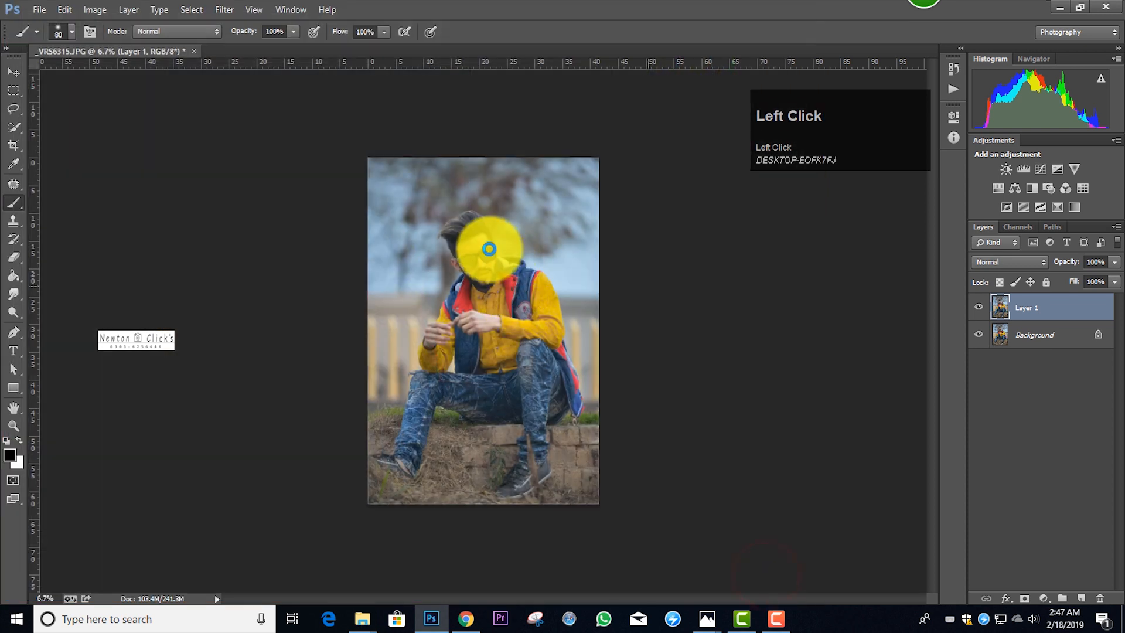
Step: Smooth the blemished skin across the man's forehead with the Mixer Brush at Wet 13%, Load 75%, Mix 90% and Flow 100%
scroll(487, 243, up, 5)
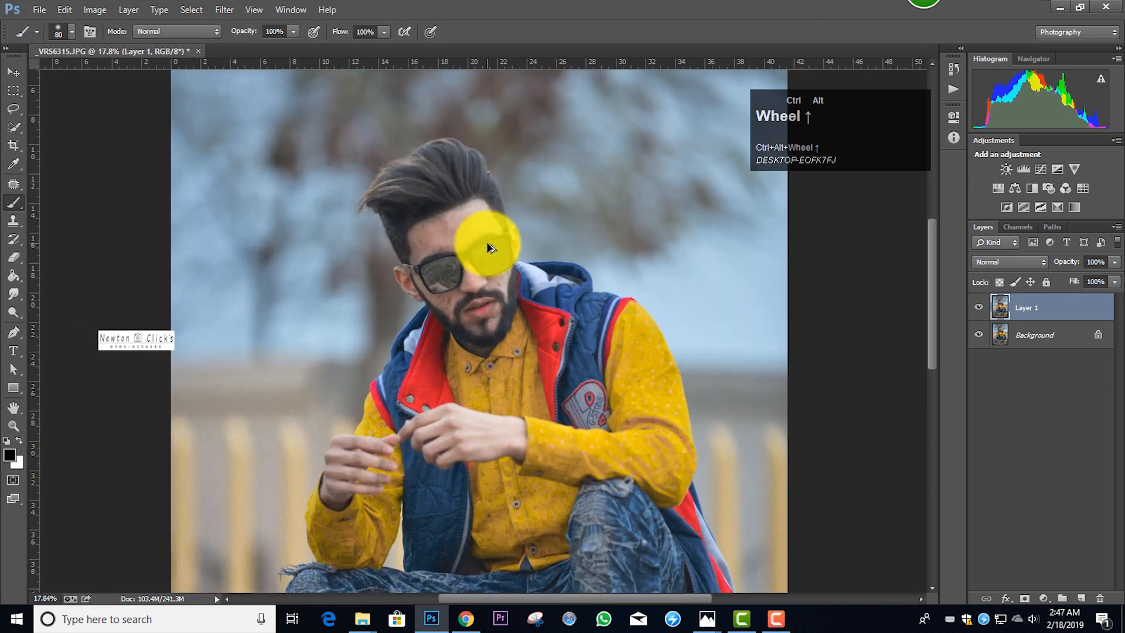
scroll(440, 196, up, 1)
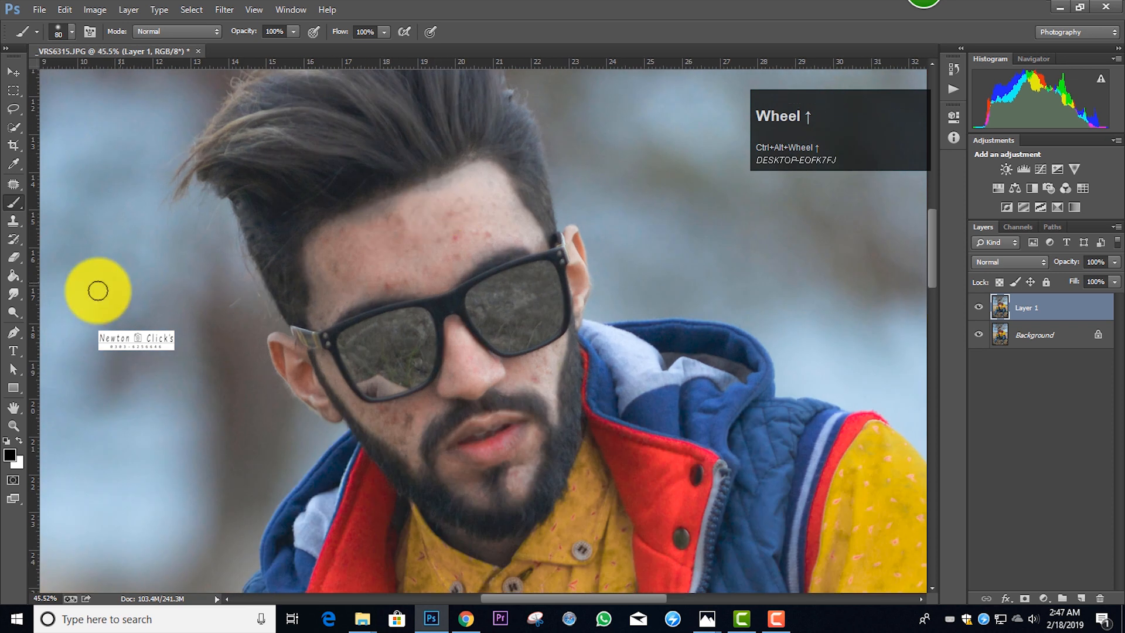
right_click(12, 201)
click(47, 241)
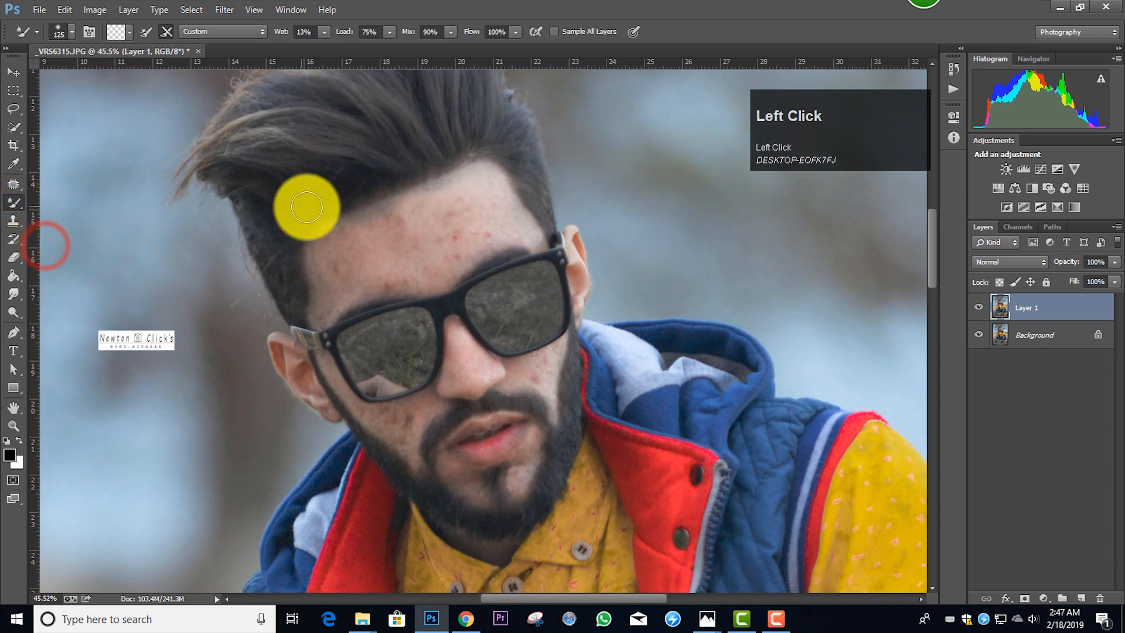
key(bracketright)
key(bracketright)
key(bracketright)
key(bracketright)
key(bracketright)
key(bracketright)
mouse_move(345, 259)
mouse_down()
mouse_move(459, 204)
mouse_move(489, 220)
mouse_move(413, 261)
mouse_move(338, 262)
mouse_move(338, 249)
mouse_move(330, 284)
mouse_move(451, 257)
mouse_move(441, 259)
mouse_move(480, 209)
mouse_move(458, 196)
mouse_move(345, 241)
mouse_move(407, 259)
mouse_move(392, 261)
mouse_move(424, 255)
mouse_move(336, 266)
mouse_move(322, 314)
mouse_move(340, 234)
mouse_up()
key(bracketleft)
key(bracketleft)
key(bracketright)
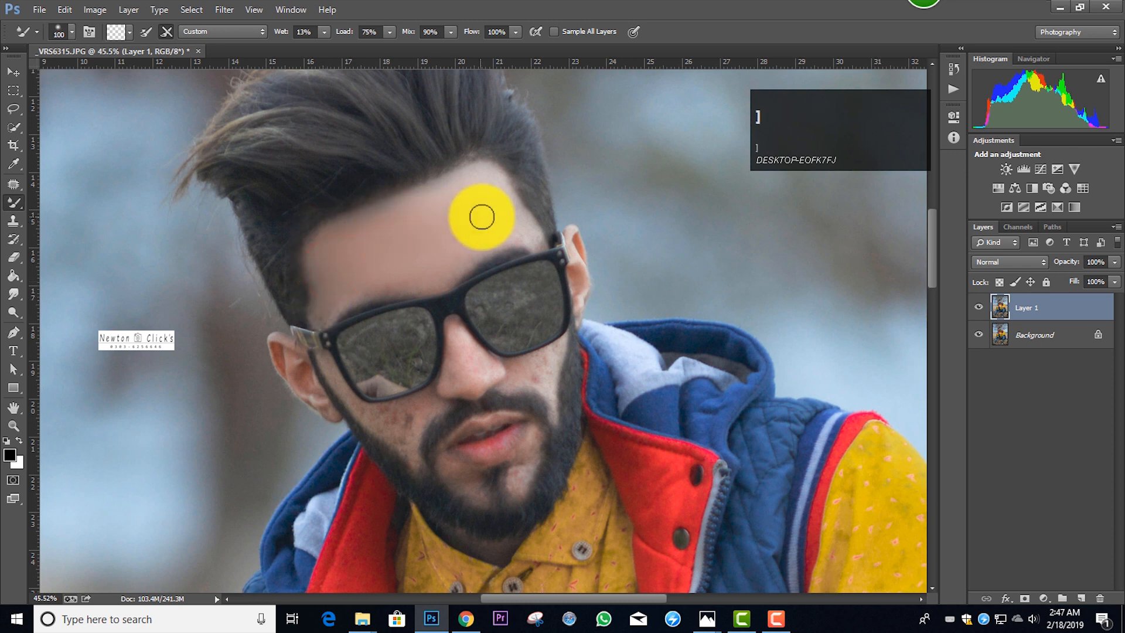
Step: Smooth the blemishes on the cheek below the left lens of the sunglasses with the Mixer Brush
scroll(446, 422, up, 5)
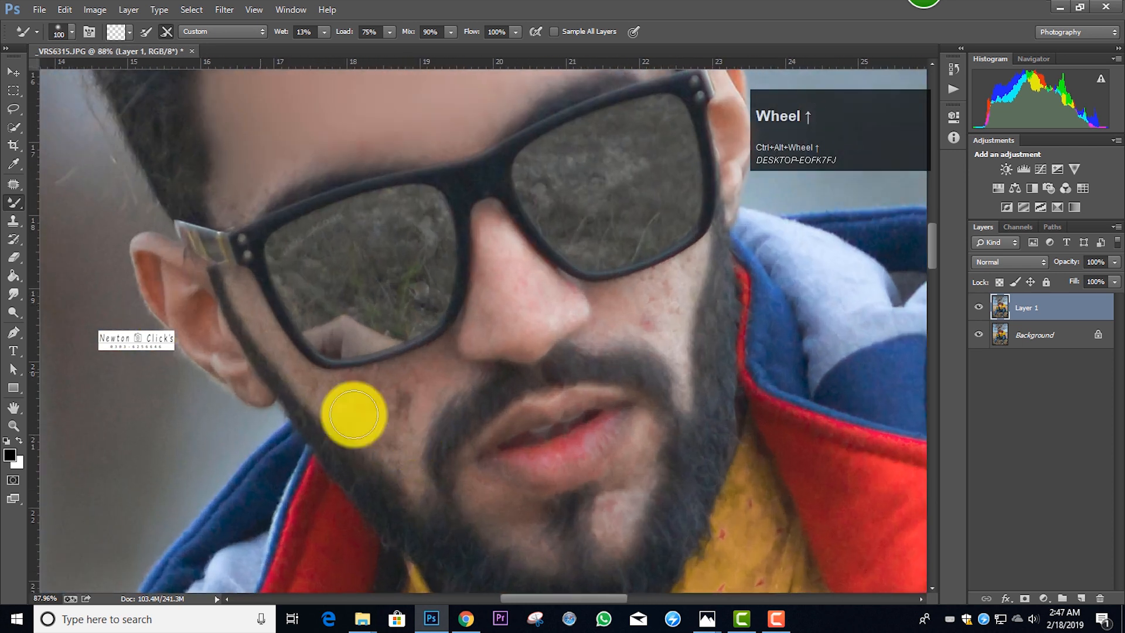
key(bracketleft)
key(bracketleft)
key(bracketleft)
mouse_move(363, 426)
mouse_down()
mouse_move(398, 429)
mouse_move(434, 379)
mouse_up()
key(bracketright)
key(bracketright)
mouse_move(430, 381)
mouse_down()
mouse_move(404, 410)
mouse_move(416, 388)
mouse_move(346, 395)
mouse_move(389, 428)
mouse_move(407, 477)
mouse_move(409, 394)
mouse_move(375, 418)
mouse_move(389, 432)
mouse_move(279, 352)
mouse_up()
Step: Blend the narrow skin strip beside the left sideburn with a 45 px brush and smooth the lower cheek down to the beard
key(bracketleft)
key(bracketleft)
key(bracketleft)
key(bracketright)
key(bracketright)
key(bracketleft)
key(bracketleft)
key(bracketleft)
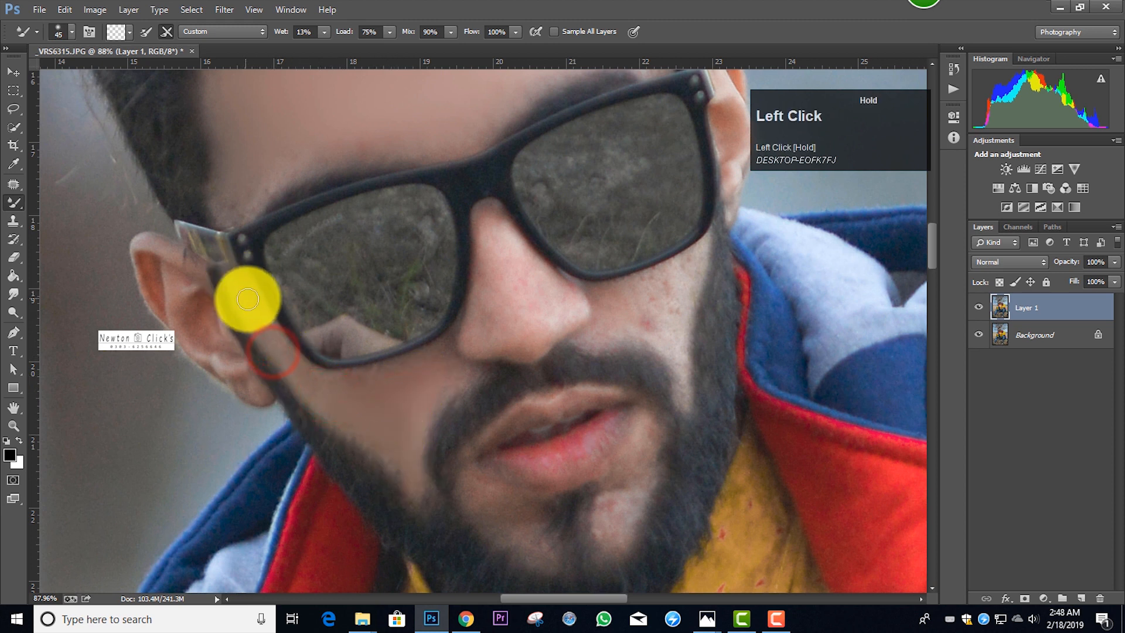
drag(253, 309, 261, 328)
key(bracketright)
key(bracketright)
mouse_move(329, 390)
mouse_down()
mouse_move(442, 359)
mouse_move(442, 379)
mouse_move(308, 379)
mouse_move(399, 434)
mouse_move(407, 459)
mouse_up()
Step: Even out the remaining forehead skin above the eyebrows and sunglasses with a larger Mixer Brush
scroll(316, 324, up, 2)
mouse_move(265, 249)
mouse_down()
mouse_move(226, 311)
mouse_move(357, 241)
mouse_move(447, 234)
mouse_move(465, 251)
mouse_move(598, 186)
mouse_move(610, 146)
mouse_move(509, 169)
mouse_move(309, 246)
mouse_move(488, 265)
mouse_up()
scroll(465, 252, up, 2)
key(bracketright)
key(bracketright)
scroll(530, 161, up, 2)
drag(406, 218, 540, 302)
Step: Smooth the blemishes on the cheek below the right lens, between the nose and the beard, adjusting the brush size as needed
scroll(580, 352, down, 2)
scroll(587, 360, down, 1)
key(bracketleft)
key(bracketleft)
mouse_move(627, 337)
mouse_down()
mouse_move(659, 340)
mouse_move(682, 295)
mouse_up()
mouse_move(680, 296)
mouse_down()
mouse_move(677, 358)
mouse_move(672, 334)
mouse_up()
key(bracketleft)
key(bracketleft)
mouse_move(668, 345)
mouse_down()
mouse_move(684, 414)
mouse_move(695, 374)
mouse_move(675, 315)
mouse_move(683, 301)
mouse_move(599, 325)
mouse_move(615, 318)
mouse_move(648, 340)
mouse_move(639, 319)
mouse_move(696, 282)
mouse_move(652, 346)
mouse_move(686, 301)
mouse_up()
key(bracketright)
key(bracketright)
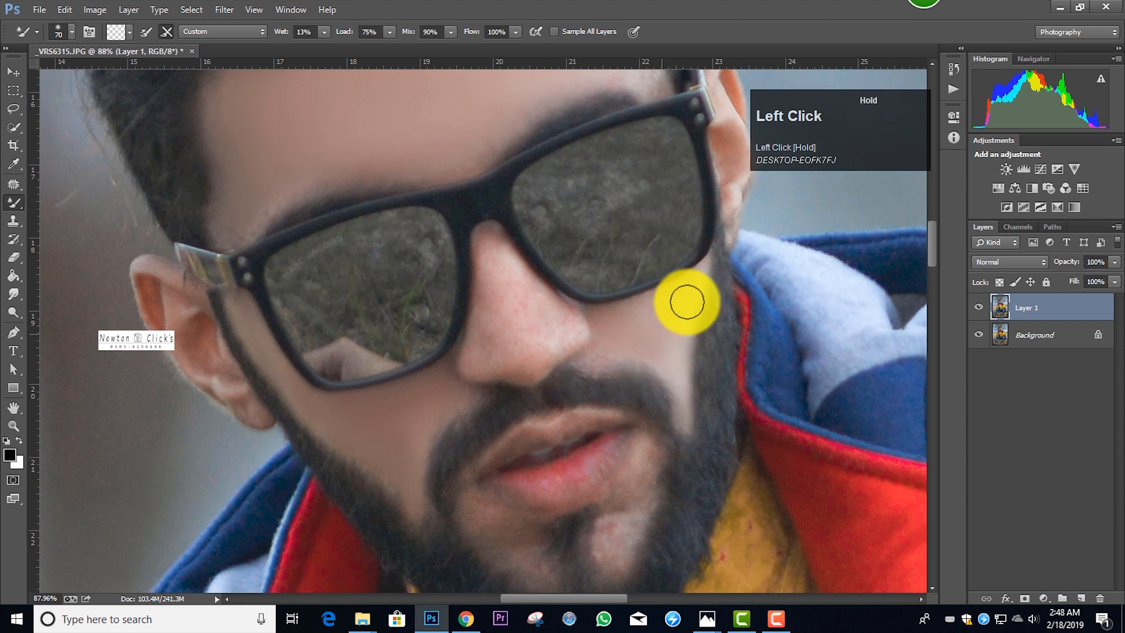
Step: Smooth the skin along the bridge and tip of the nose with a 70 px Mixer Brush
key(bracketleft)
click(499, 270)
key(bracketright)
mouse_move(499, 270)
mouse_down()
mouse_move(515, 286)
mouse_move(513, 268)
mouse_move(493, 354)
mouse_move(485, 264)
mouse_move(523, 329)
mouse_move(572, 330)
mouse_move(467, 357)
mouse_move(483, 366)
mouse_move(520, 349)
mouse_move(490, 244)
mouse_up()
Step: Smooth the skin around the mouth and on both bare chin patches with the Mixer Brush, enlarging it to 80 px
scroll(533, 397, down, 2)
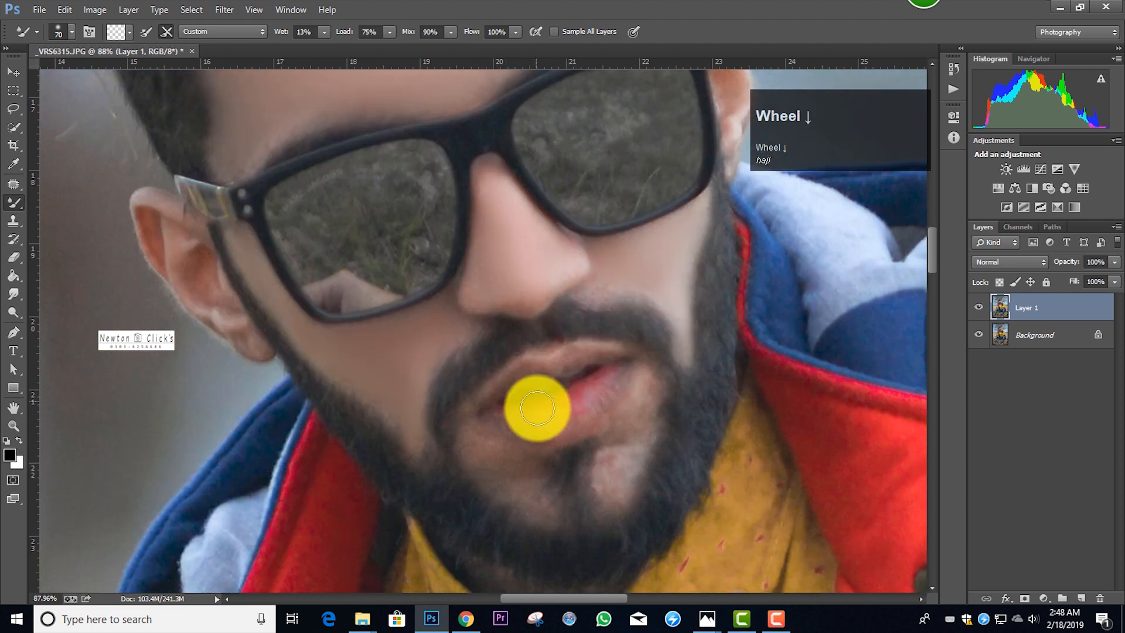
click(492, 403)
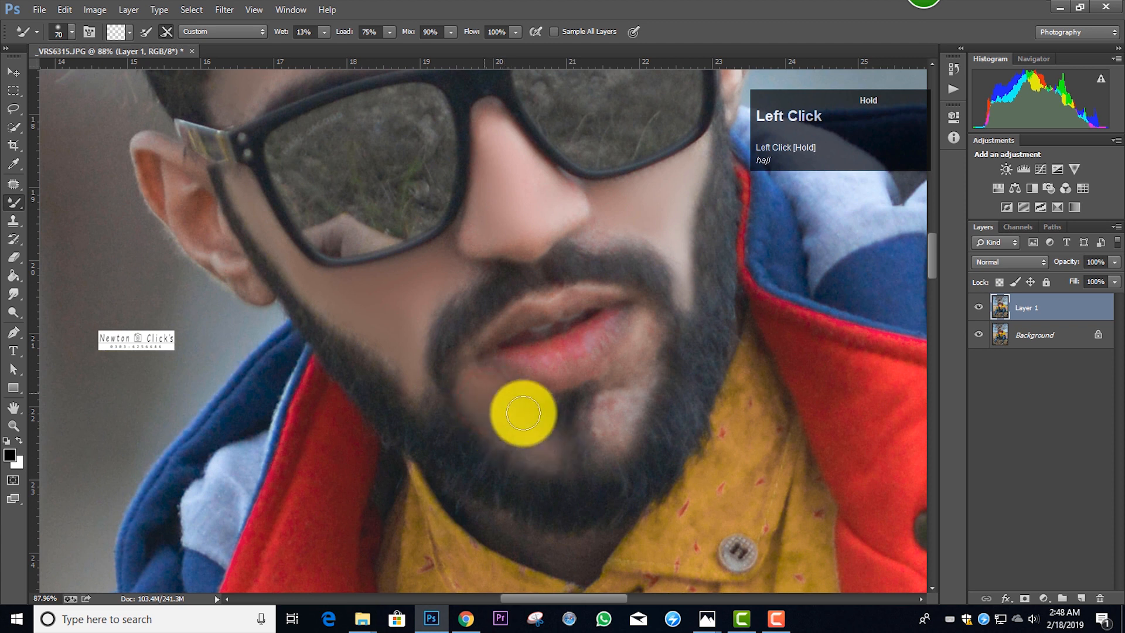
key(bracketright)
mouse_move(634, 366)
mouse_down()
mouse_move(621, 405)
mouse_move(615, 387)
mouse_move(643, 356)
mouse_move(641, 332)
mouse_move(617, 414)
mouse_move(522, 394)
mouse_up()
Step: Smooth the skin on both hands, using a 175 px Mixer Brush on the back of the hand and smaller sizes elsewhere
scroll(525, 399, down, 2)
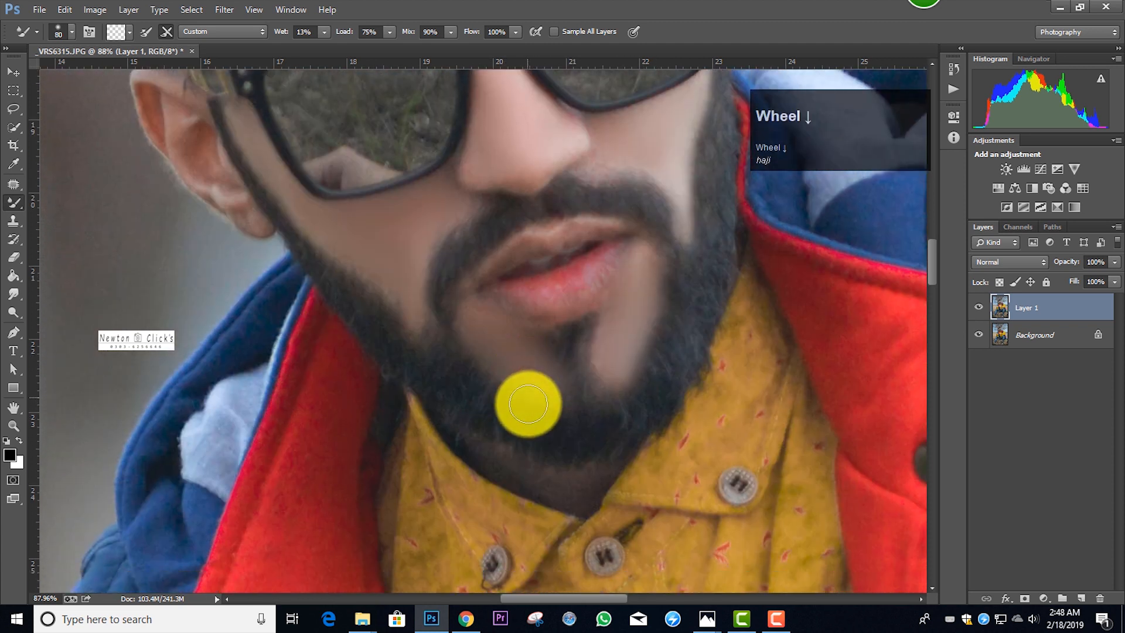
scroll(529, 413, down, 5)
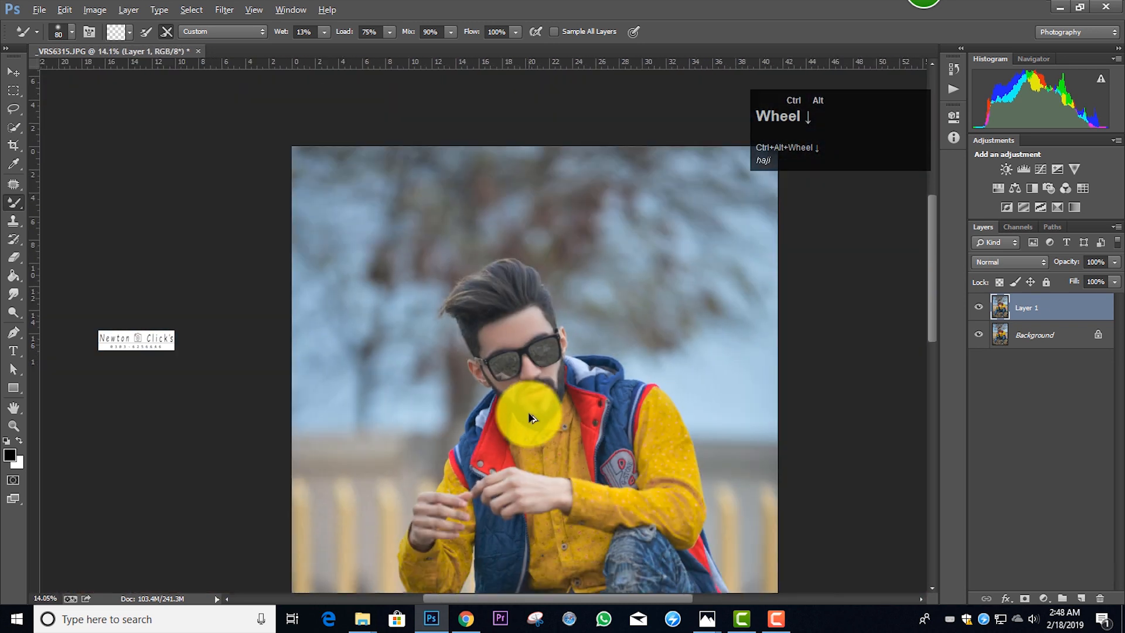
scroll(437, 533, up, 2)
scroll(438, 533, up, 3)
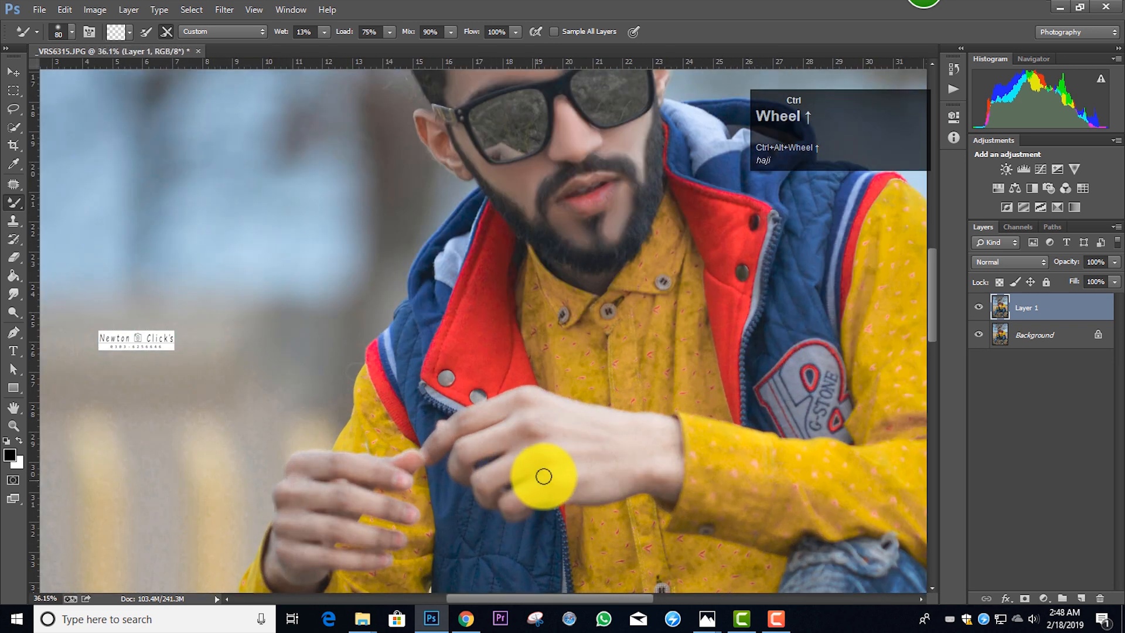
key(bracketright)
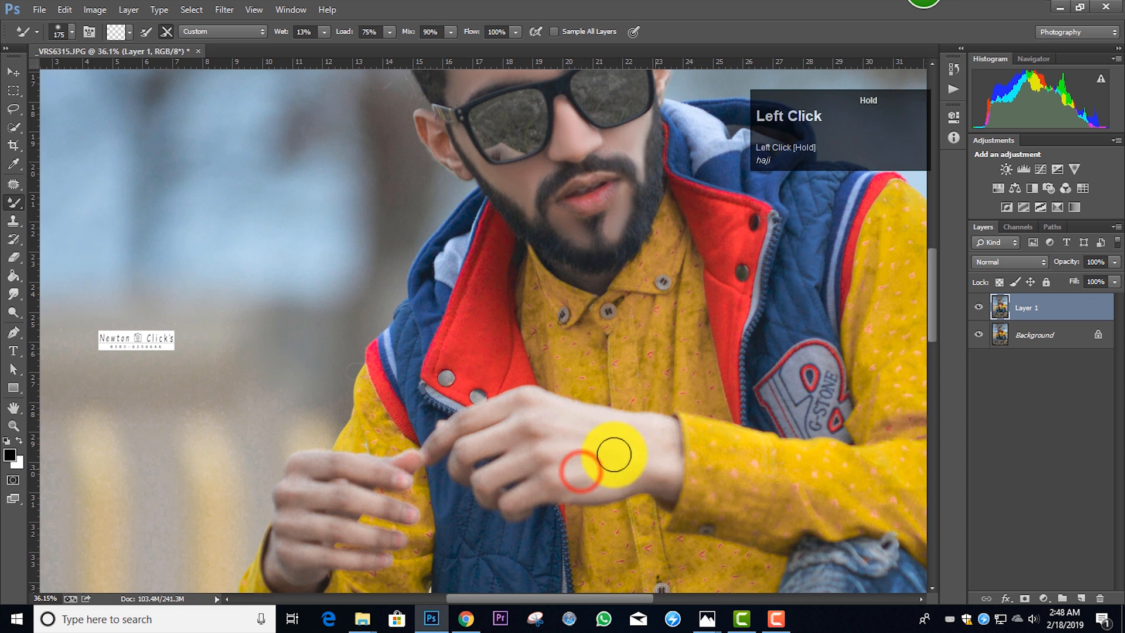
scroll(324, 480, down, 2)
key(bracketleft)
mouse_move(282, 518)
mouse_down()
mouse_move(309, 494)
mouse_move(311, 413)
mouse_move(377, 410)
mouse_move(492, 432)
mouse_move(501, 420)
mouse_up()
key(bracketleft)
scroll(501, 420, down, 8)
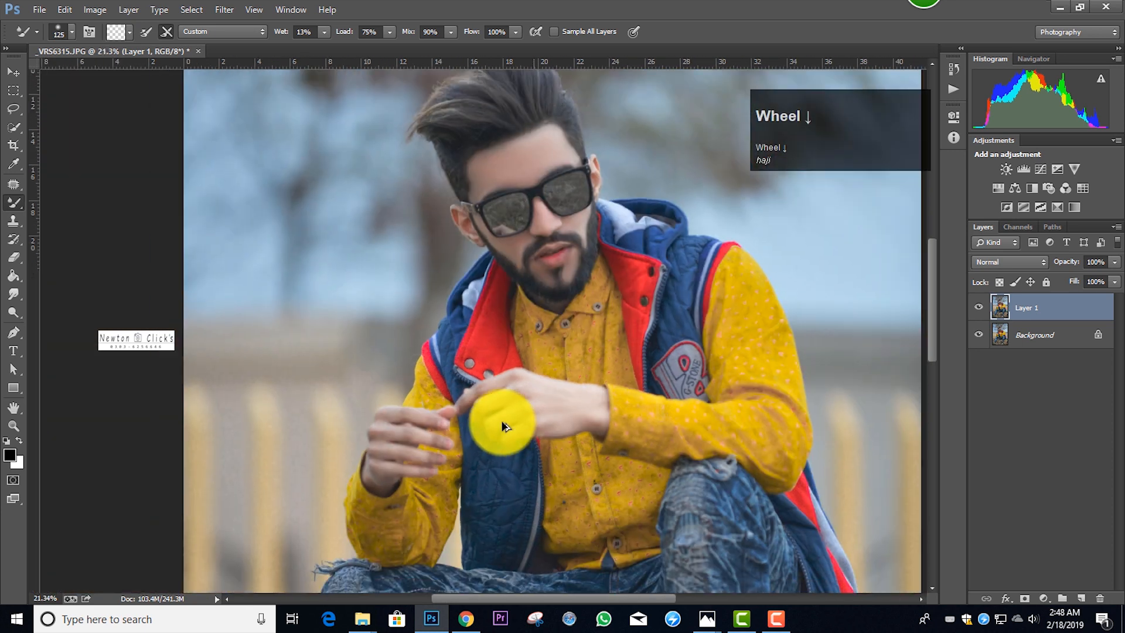
scroll(496, 230, up, 2)
scroll(497, 230, up, 8)
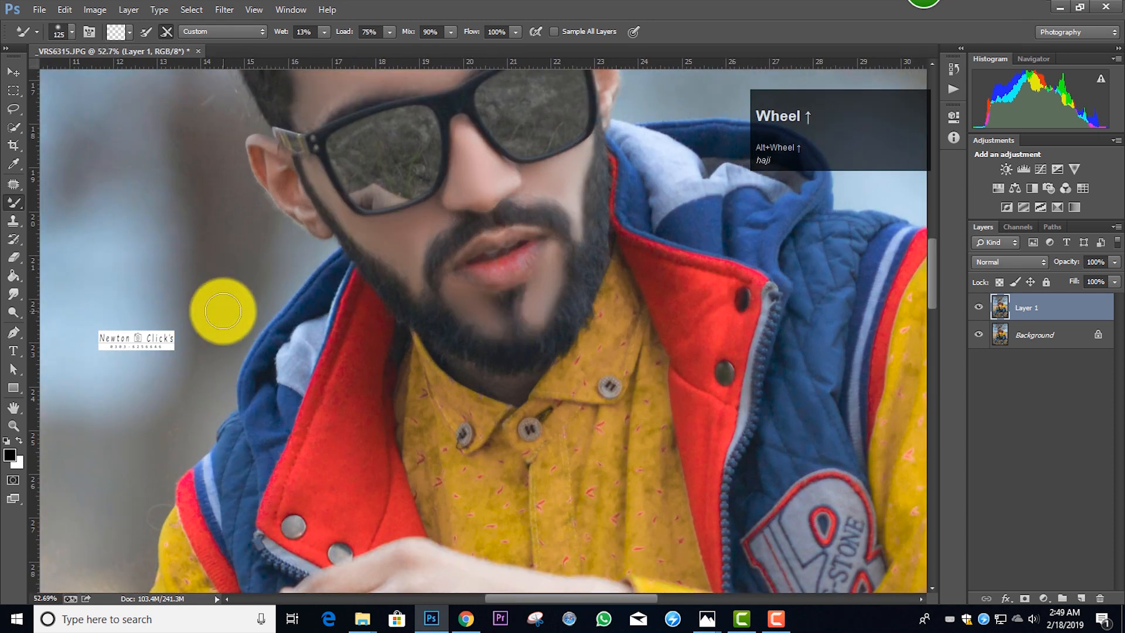
Step: Brighten the midtones of the chin and cheek with the Dodge tool at 11% exposure, starting with a 100 px brush and enlarging it for the cheek
click(13, 311)
key(bracketleft)
key(bracketleft)
key(bracketleft)
drag(473, 306, 497, 322)
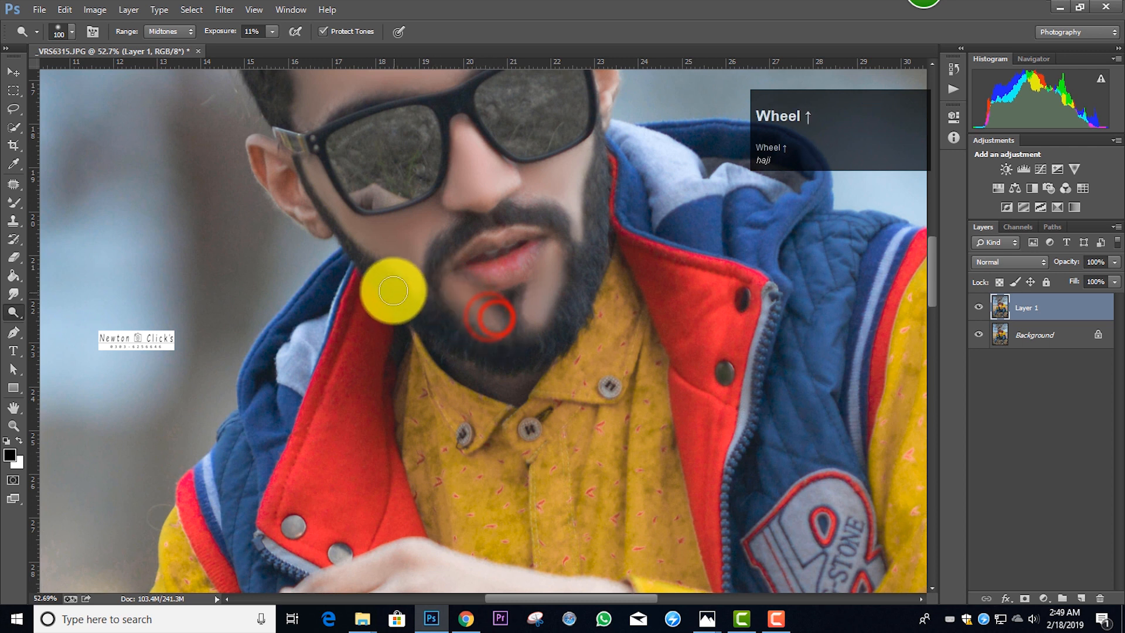
scroll(395, 292, up, 2)
key(bracketright)
key(bracketright)
mouse_move(326, 229)
mouse_down()
mouse_move(368, 266)
mouse_move(410, 264)
mouse_move(405, 304)
mouse_move(392, 268)
mouse_move(444, 252)
mouse_move(442, 238)
mouse_move(392, 261)
mouse_move(436, 247)
mouse_move(450, 219)
mouse_move(503, 244)
mouse_move(390, 270)
mouse_move(385, 258)
mouse_move(459, 250)
mouse_up()
key(bracketright)
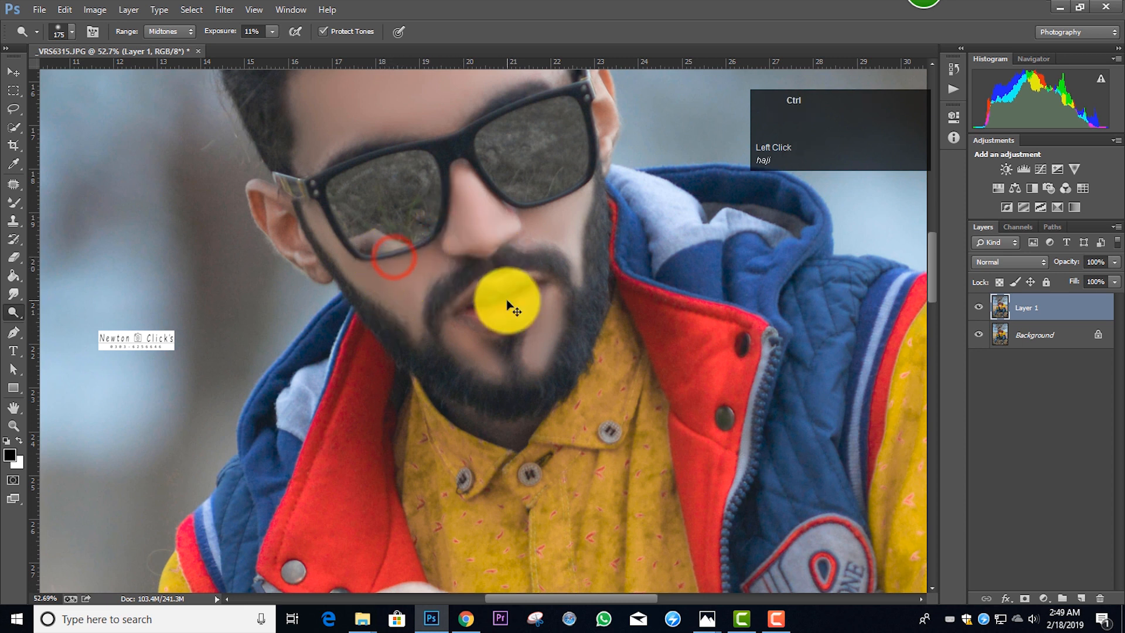
Step: In Camera Raw's HSL settings, set the Oranges luminance to -4 and the Oranges saturation to -10
ctrl+alt+scroll(508, 301, down, 3)
ctrl+alt+scroll(507, 302, down, 5)
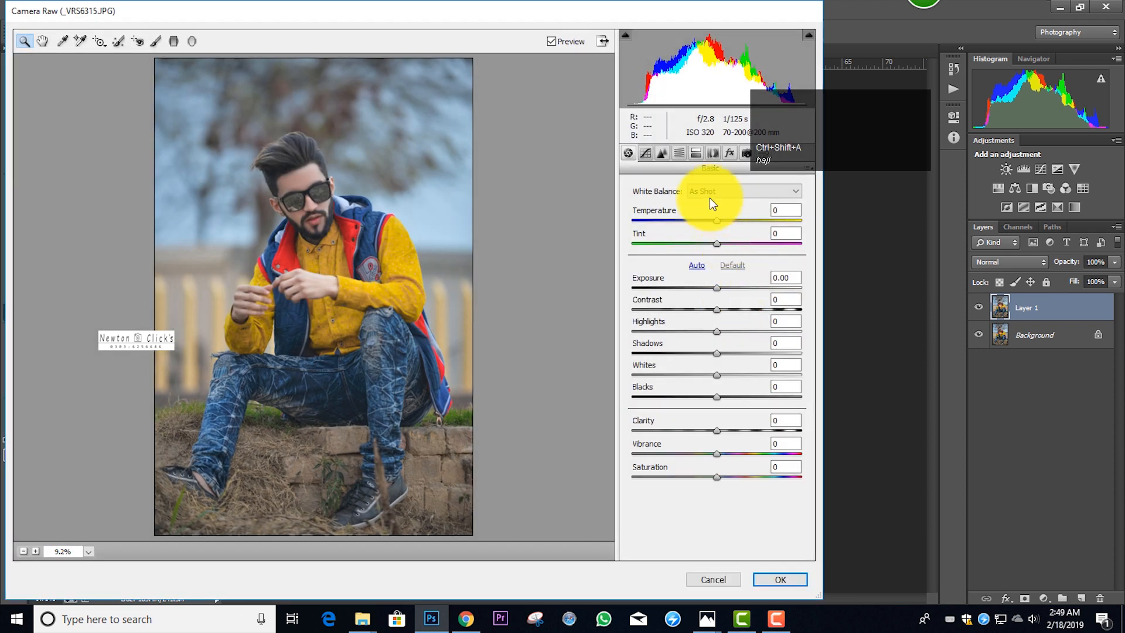
click(680, 153)
click(711, 206)
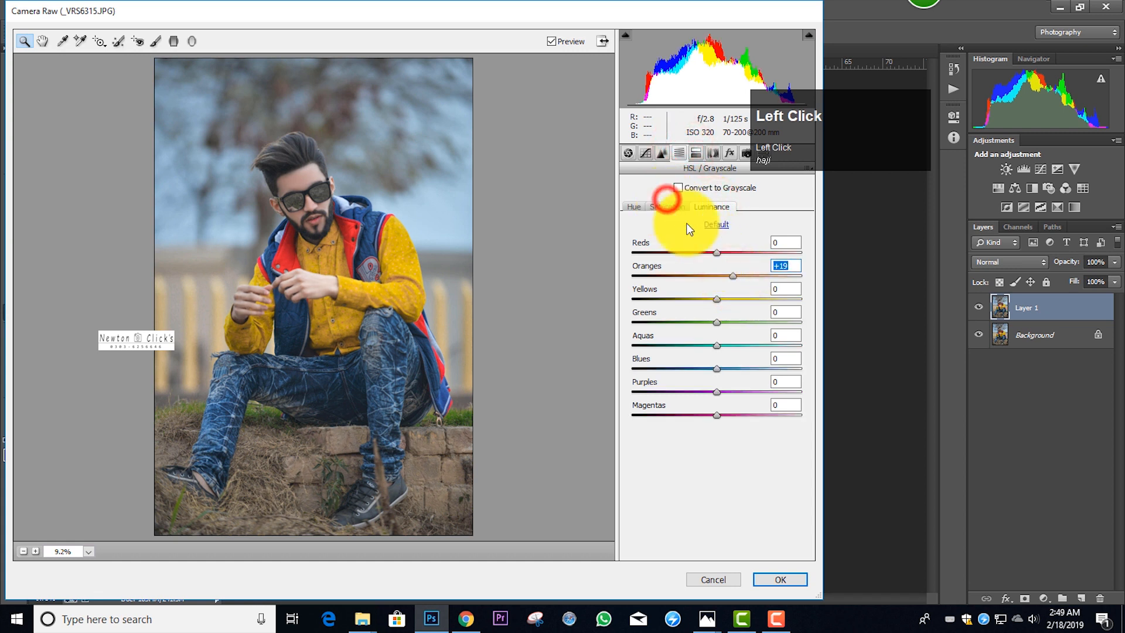
mouse_move(724, 275)
mouse_down()
mouse_move(692, 276)
mouse_move(713, 272)
mouse_up()
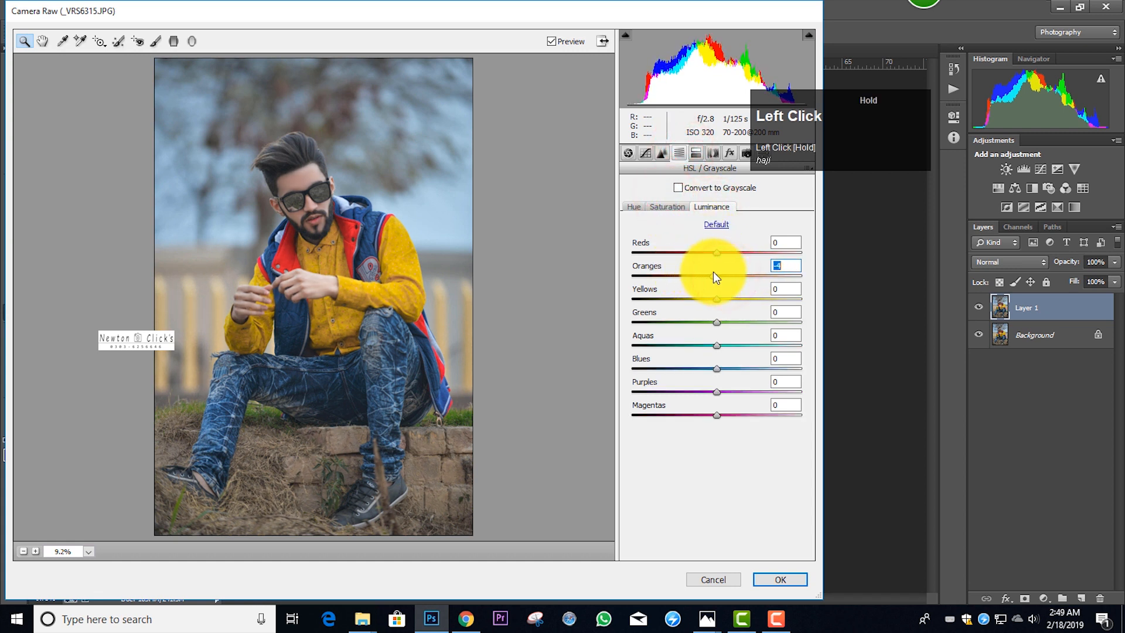
click(674, 206)
drag(712, 274, 702, 272)
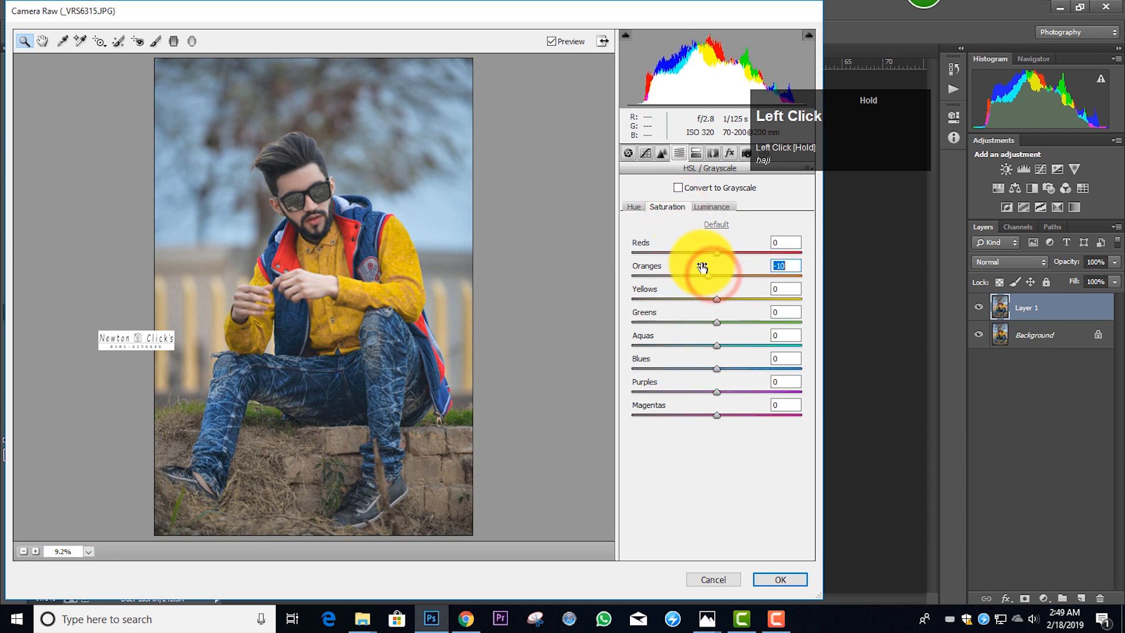
Step: Raise the Shadows to +27 in the Basic settings and apply the Camera Raw filter
click(628, 152)
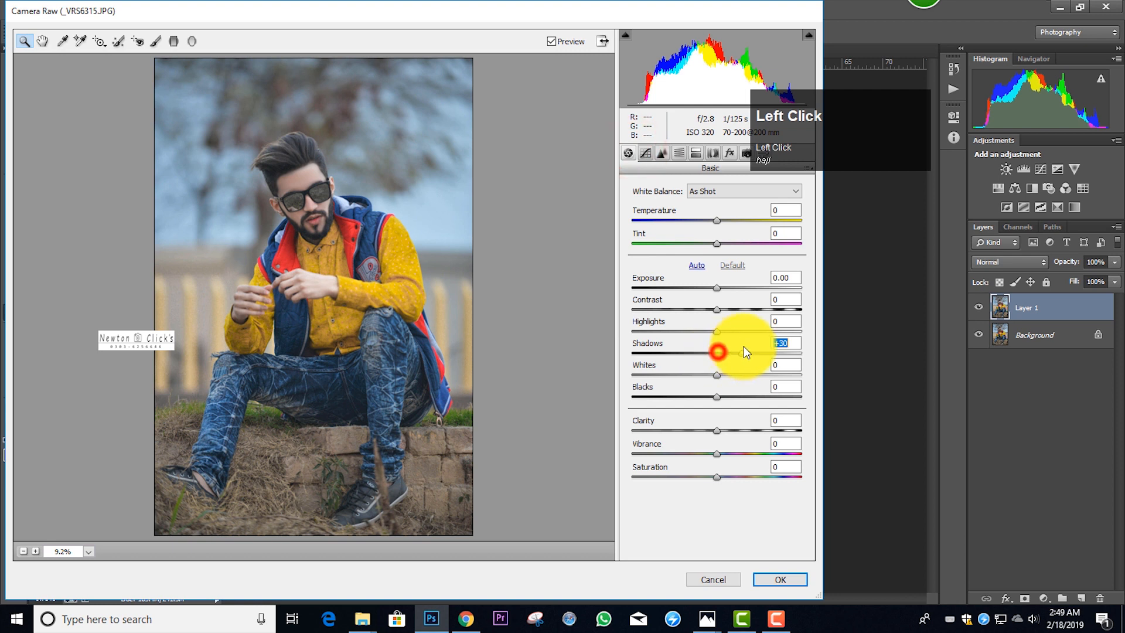
drag(744, 346, 740, 344)
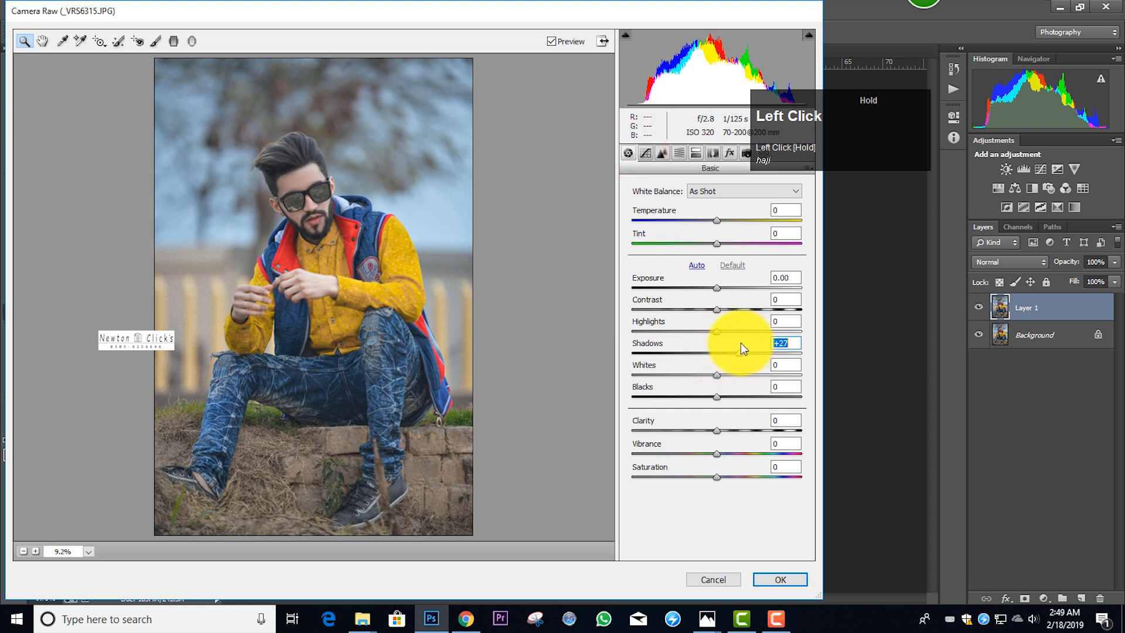
click(789, 581)
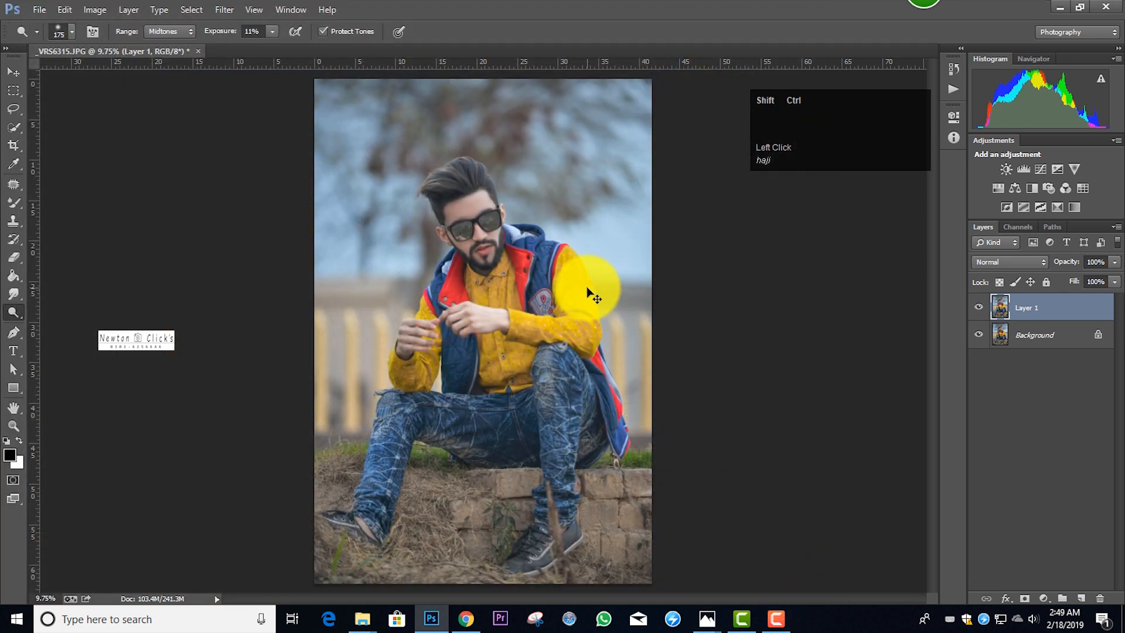
Step: Open Liquify on the layer and nudge the back edge of the hair with a 300 px Forward Warp brush
key(ctrl+shift+x)
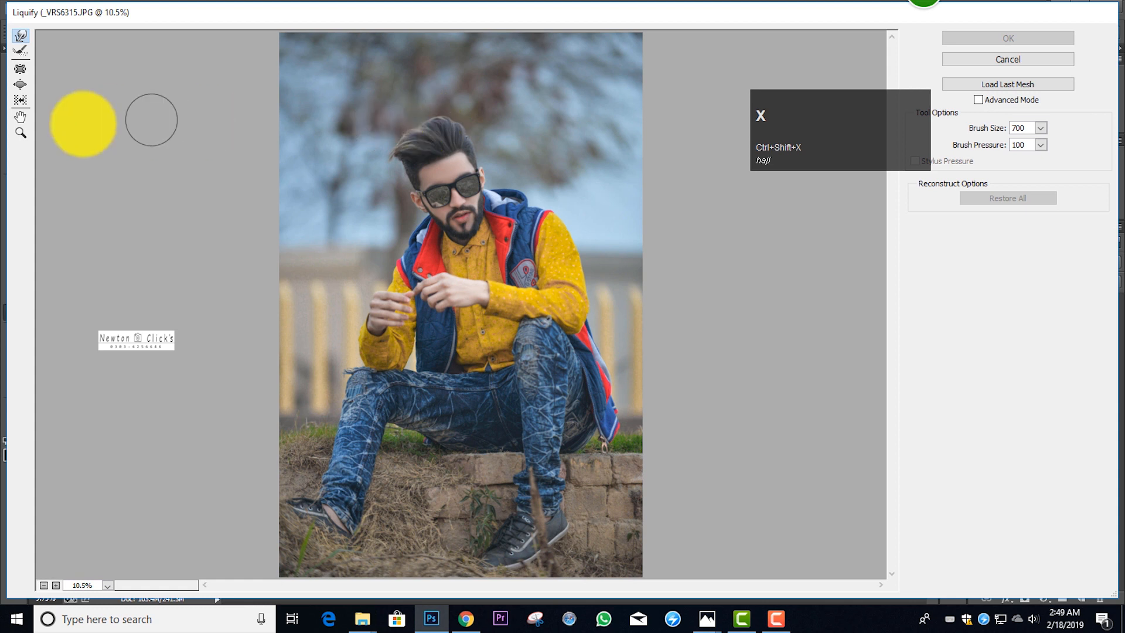
click(20, 133)
click(317, 82)
drag(545, 201, 557, 232)
scroll(213, 105, down, 2)
click(21, 36)
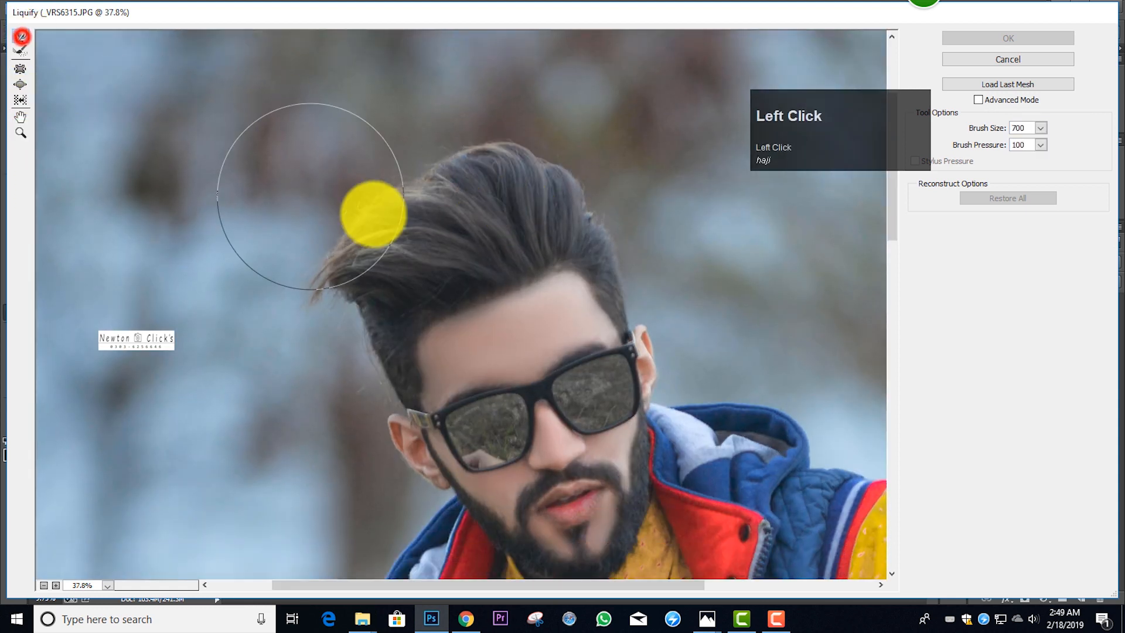
scroll(373, 213, up, 1)
key(bracketleft)
key(bracketleft)
key(bracketleft)
key(bracketleft)
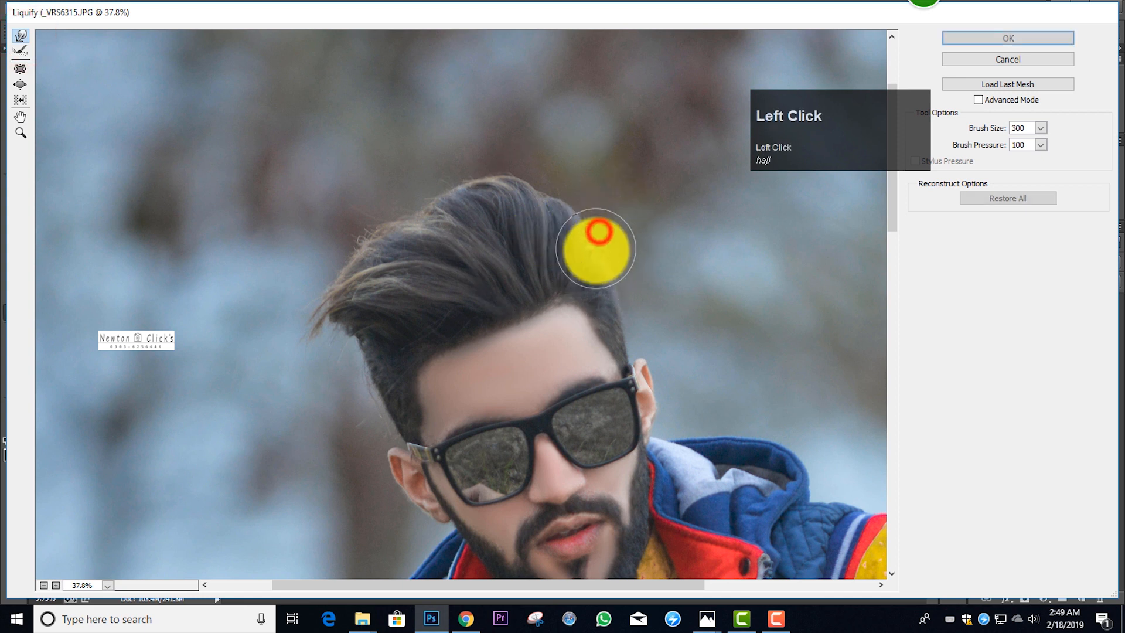
Step: Push the top and upper front of the hair outward with the Forward Warp tool, using brush sizes of 800 and 1000
key(bracketright)
key(bracketright)
key(bracketright)
key(bracketright)
key(bracketright)
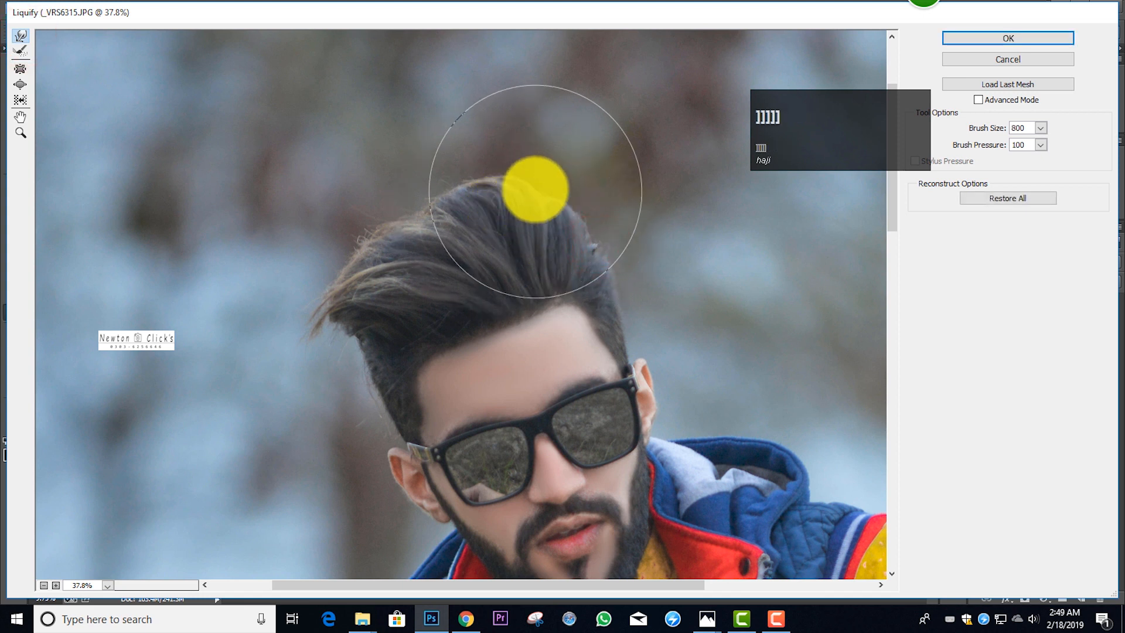
click(541, 184)
key(bracketleft)
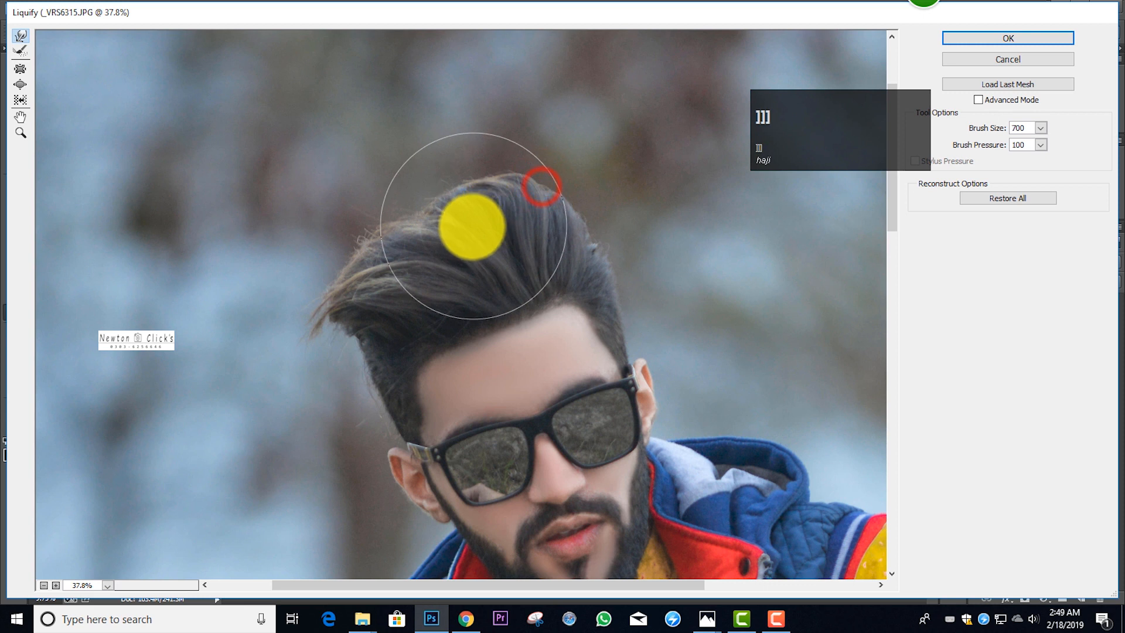
key(bracketright)
key(bracketright)
key(bracketright)
drag(444, 210, 364, 231)
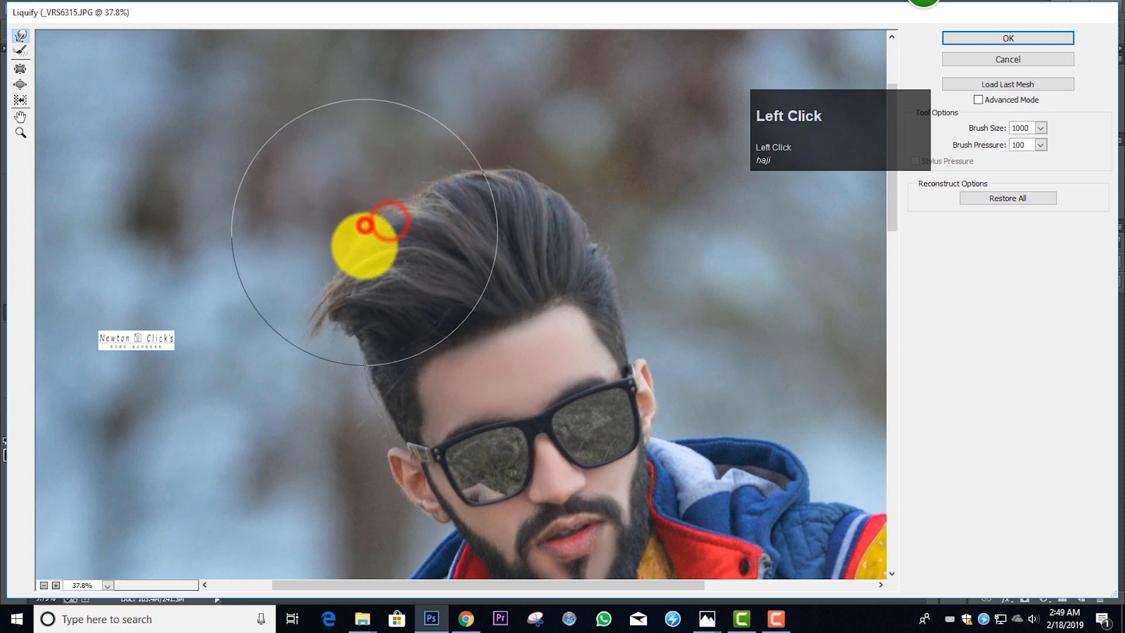
Step: Push the fringe tip and the side hair above the ear outward with a smaller Forward Warp brush
key(bracketleft)
key(bracketleft)
key(bracketleft)
key(bracketleft)
key(bracketleft)
key(bracketleft)
drag(365, 346, 354, 330)
drag(374, 395, 386, 415)
key(bracketright)
click(341, 336)
Step: Raise the crown and fill out the front of the hair with a 1000 px Forward Warp brush
key(bracketright)
key(bracketright)
key(bracketright)
key(bracketright)
key(bracketright)
drag(368, 243, 426, 184)
mouse_move(527, 173)
mouse_down()
mouse_move(606, 190)
mouse_move(479, 159)
mouse_up()
click(387, 219)
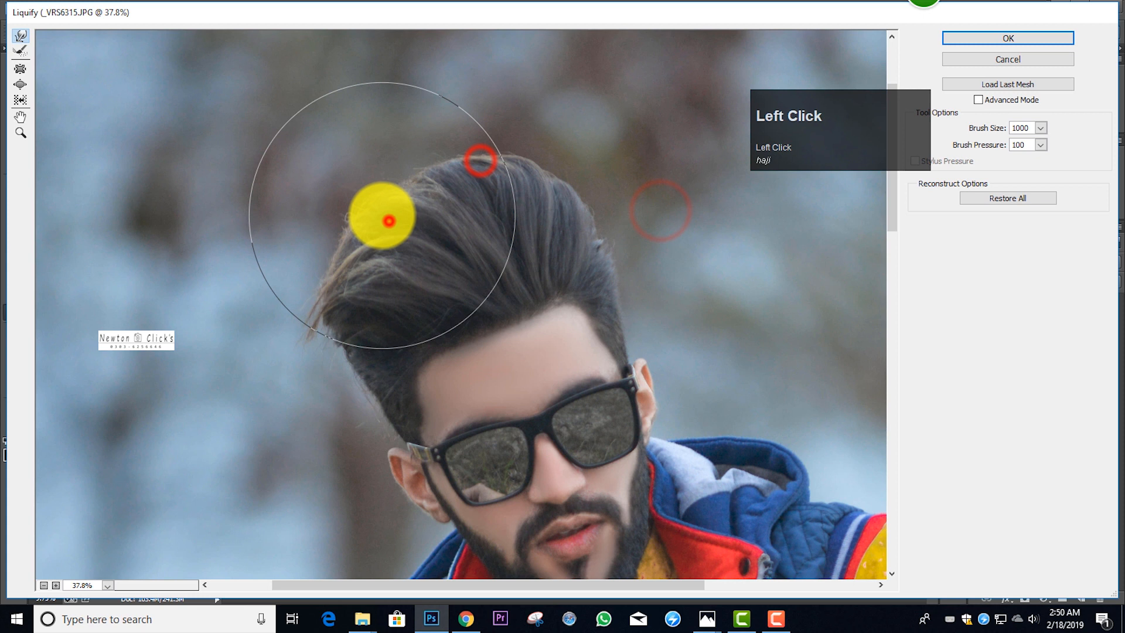
drag(388, 221, 339, 324)
Step: Widen the side hair below the fringe and lift the front of the quiff, enlarging the brush for the front
key(bracketleft)
key(bracketleft)
key(bracketleft)
drag(349, 382, 336, 382)
key(bracketright)
key(bracketright)
key(bracketright)
mouse_move(337, 258)
mouse_down()
mouse_move(439, 194)
mouse_move(406, 183)
mouse_move(554, 178)
mouse_move(658, 206)
mouse_move(562, 166)
mouse_move(465, 154)
mouse_move(364, 188)
mouse_up()
Step: Tidy the outer edge of the fringe tip with a much smaller Forward Warp brush
key(bracketleft)
key(bracketleft)
key(bracketleft)
key(bracketleft)
key(bracketleft)
key(bracketleft)
key(bracketleft)
click(280, 339)
click(282, 302)
Step: Round out the top of the hair with 800 to 1000 px warp strokes and its upper front with a 700 px brush
key(bracketright)
key(bracketright)
key(bracketright)
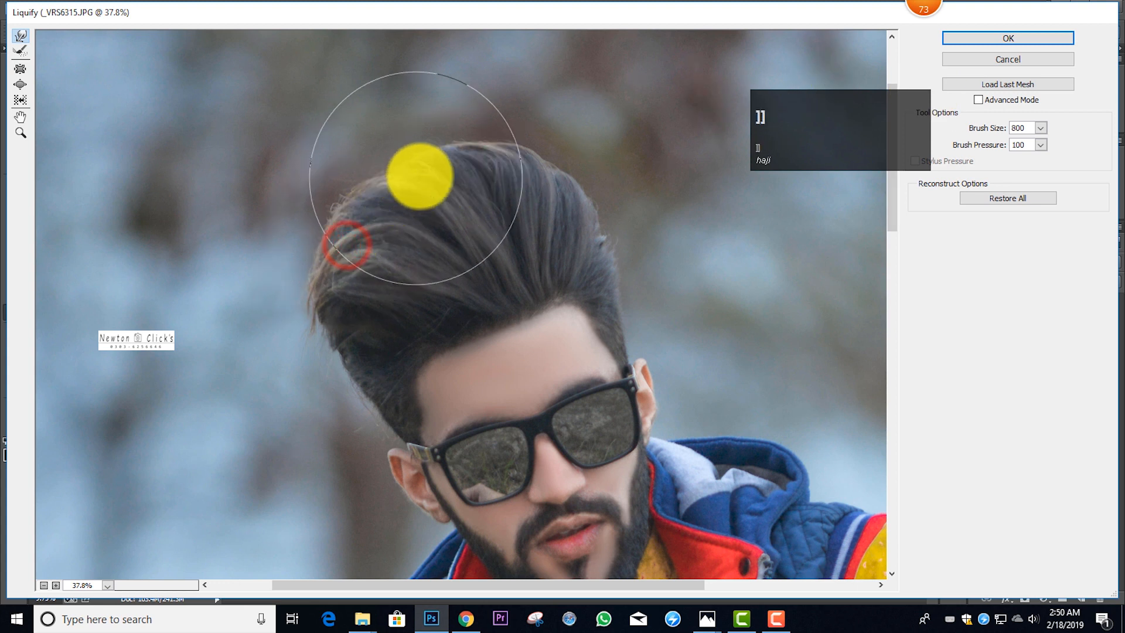
mouse_move(417, 170)
mouse_down()
mouse_move(485, 149)
mouse_move(536, 171)
mouse_up()
key(bracketright)
key(bracketright)
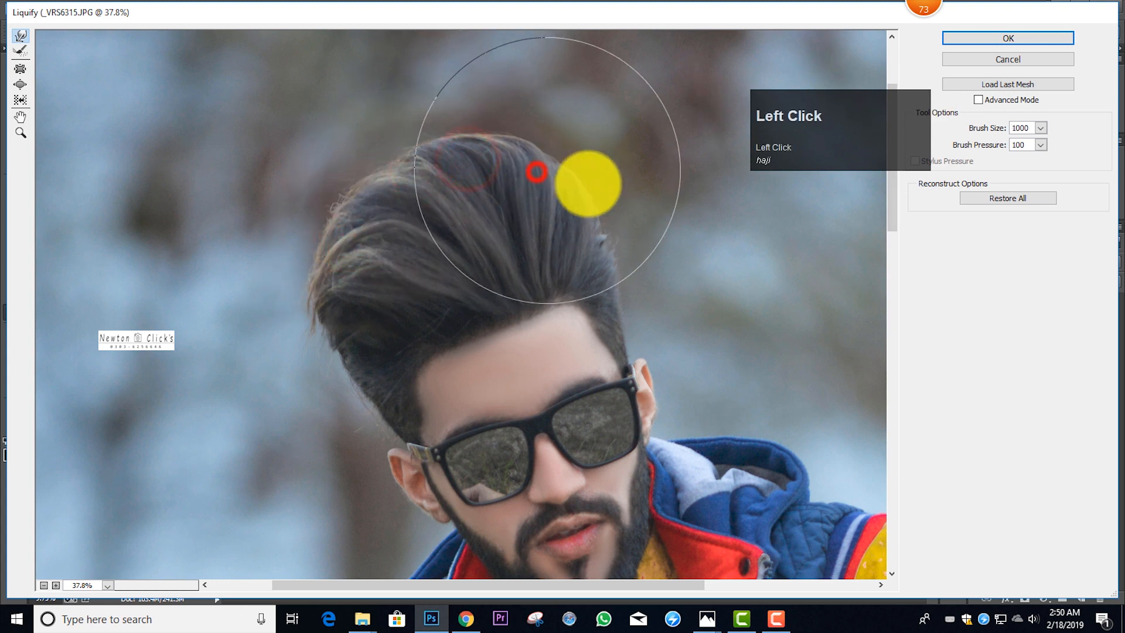
key(bracketleft)
key(bracketleft)
key(bracketleft)
drag(414, 188, 401, 180)
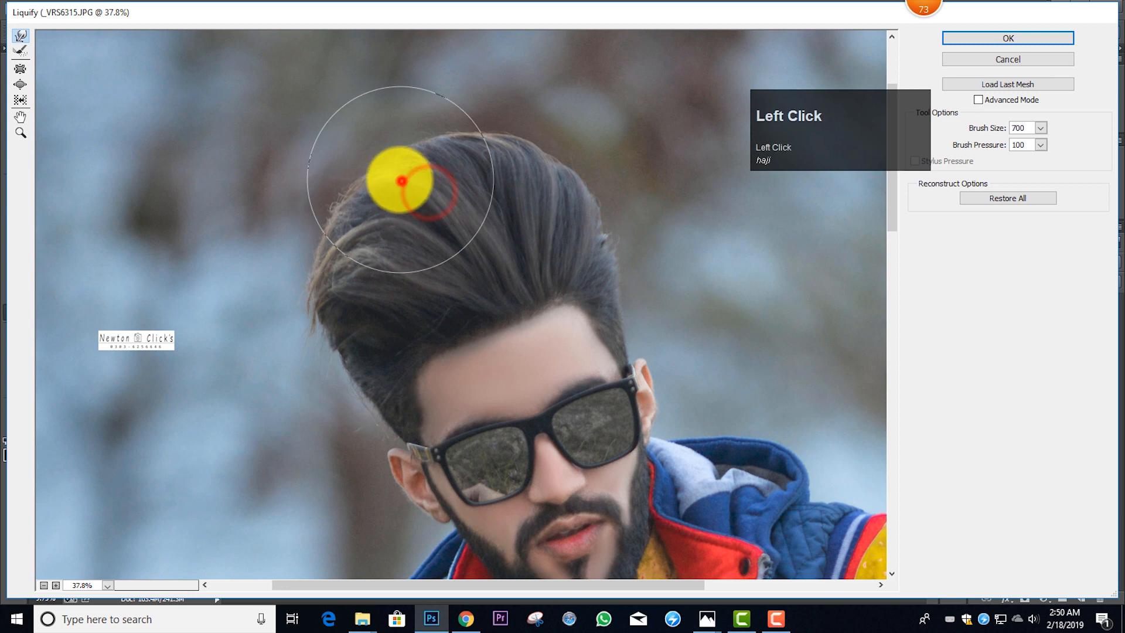
Step: Check the hairstyle against the whole photo and reshape the crown's outline with an 800 px Forward Warp brush
click(44, 584)
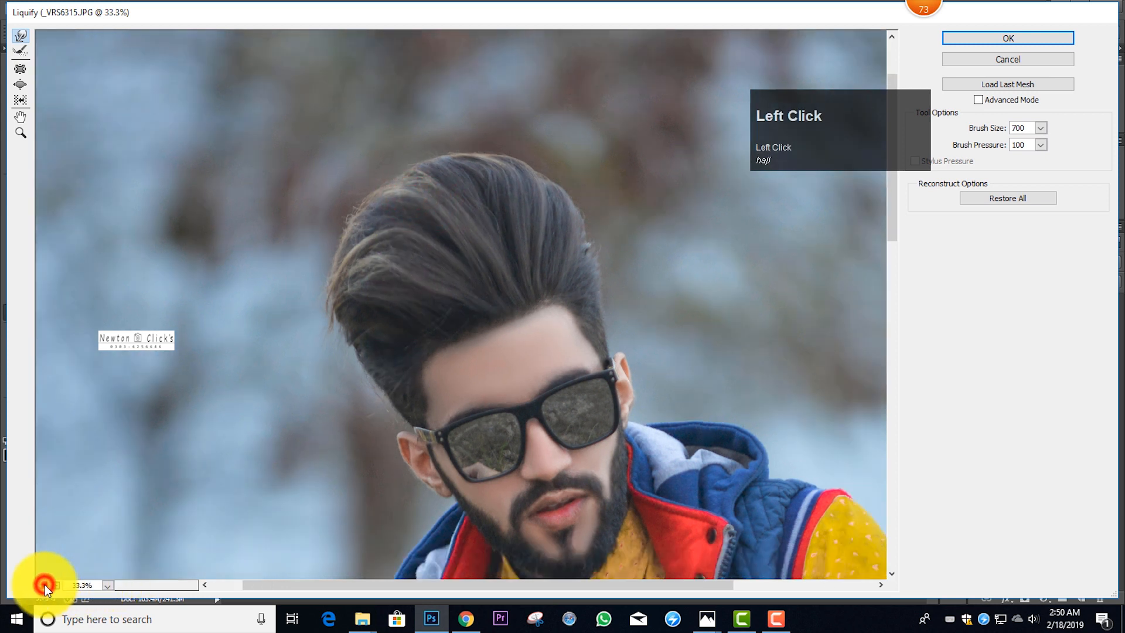
click(44, 585)
click(45, 584)
click(45, 585)
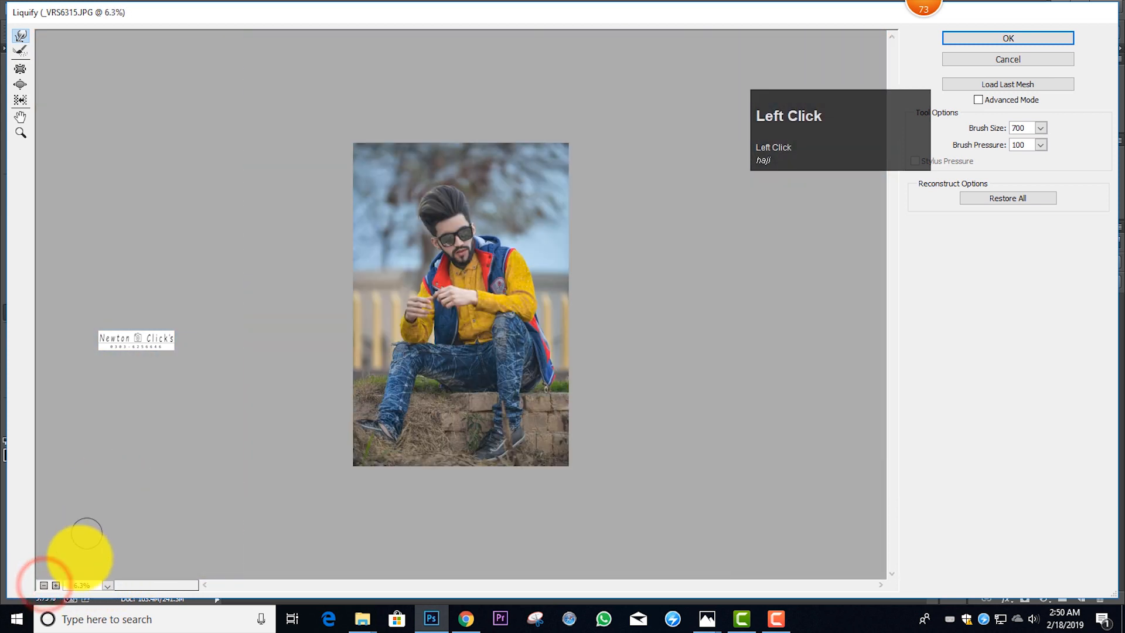
click(55, 585)
click(56, 585)
scroll(307, 294, up, 5)
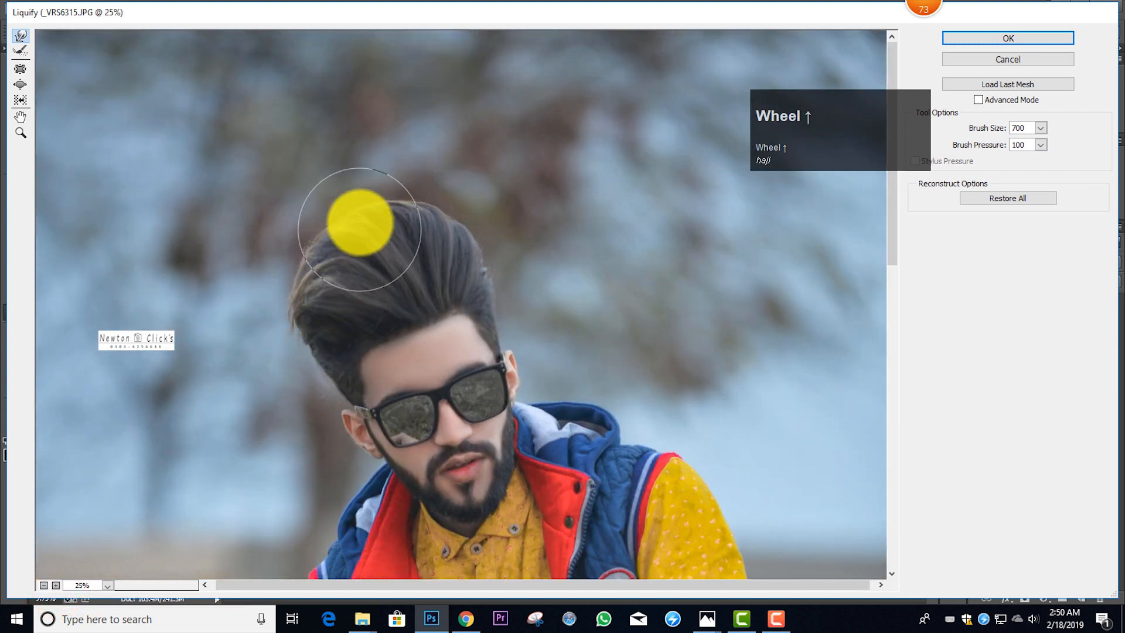
key(bracketright)
mouse_move(369, 202)
mouse_down()
mouse_move(440, 202)
mouse_move(428, 193)
mouse_up()
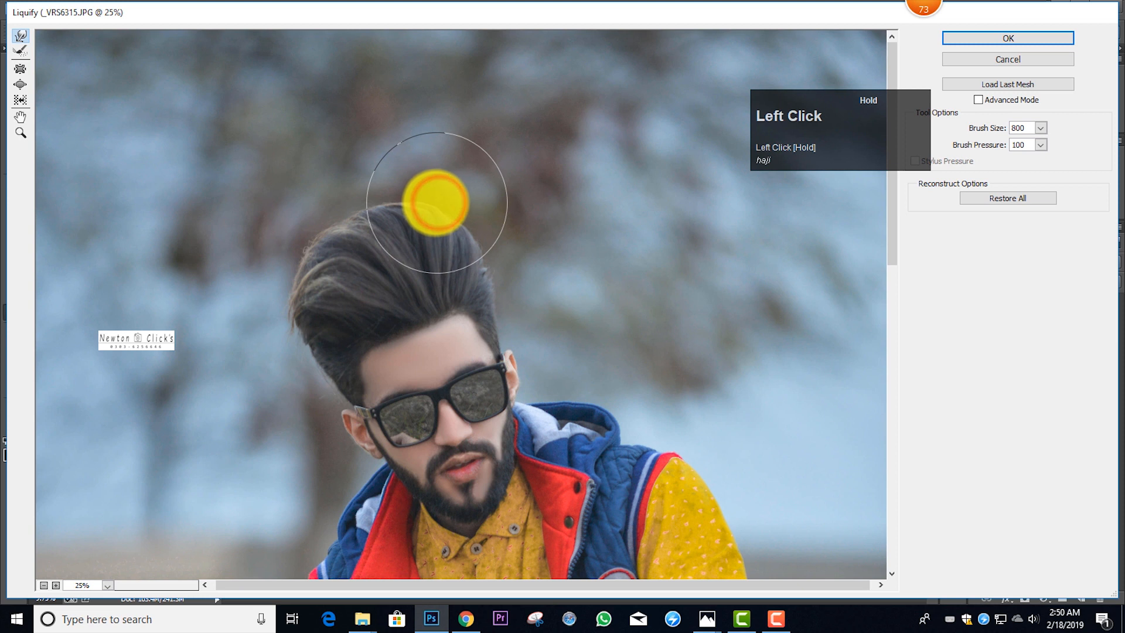
Step: Adjust the front outline of the hair, from the upper front down to the fringe, with a reduced warp brush
key(bracketleft)
key(bracketleft)
click(303, 242)
click(281, 305)
Step: Refine the hair edge just below the fringe tip with small warp strokes, enlarging the brush to 500
key(bracketleft)
key(bracketleft)
key(bracketleft)
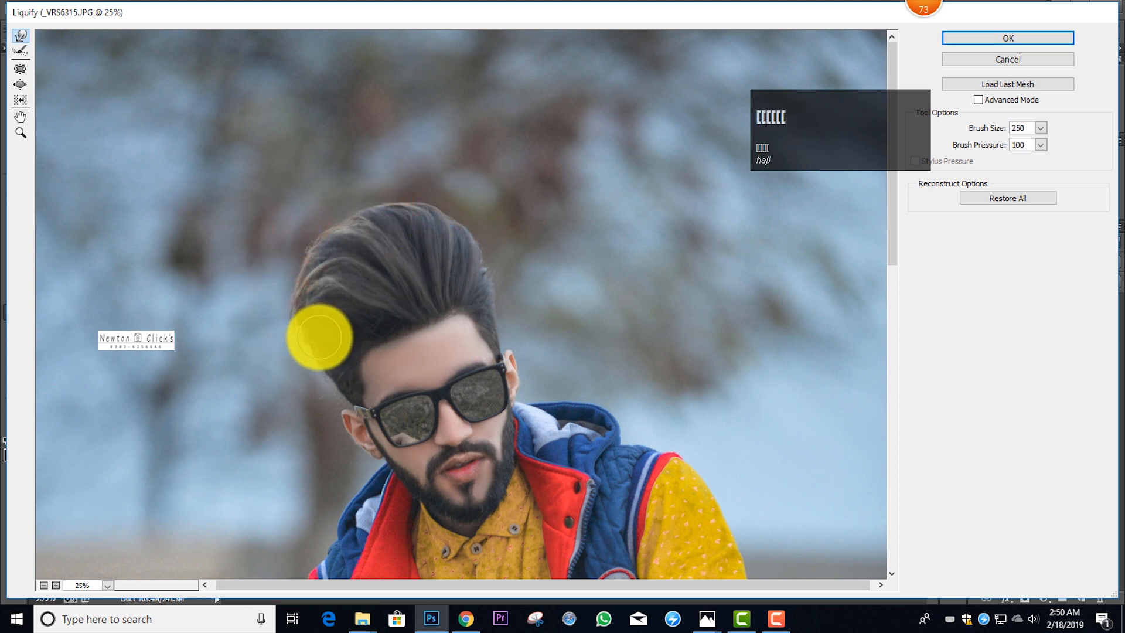
key(bracketleft)
key(bracketright)
key(bracketright)
mouse_move(313, 349)
mouse_down()
mouse_move(306, 334)
mouse_move(268, 327)
mouse_move(263, 338)
mouse_up()
key(bracketright)
key(bracketright)
key(bracketright)
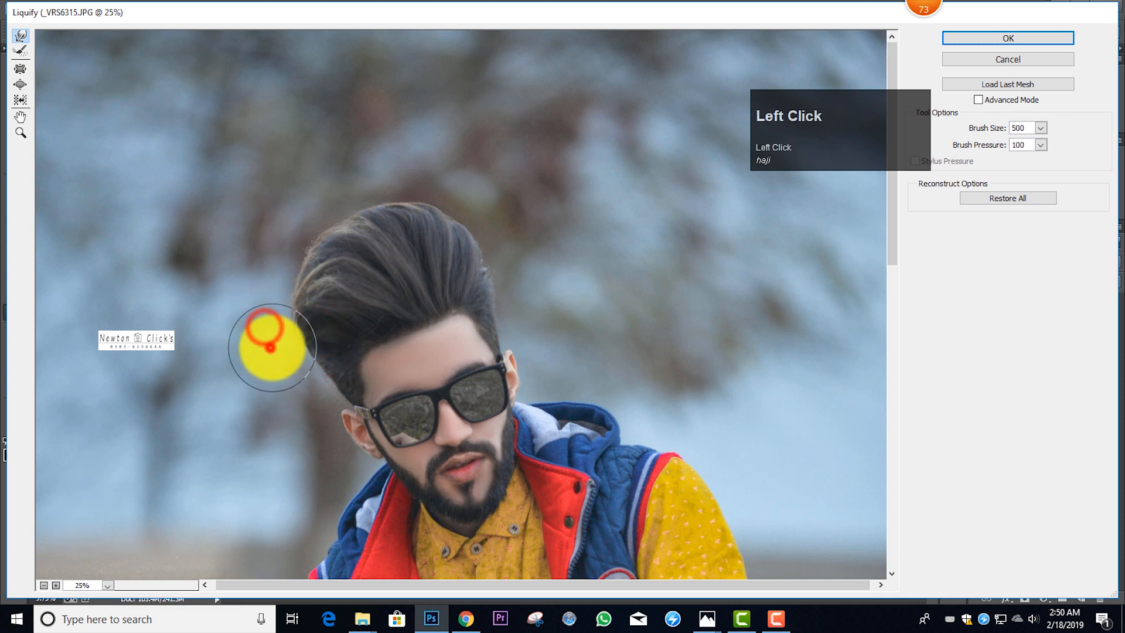
Step: Adjust the back edge and upper front of the hair with large warp strokes, and apply the Liquify filter
key(bracketright)
key(bracketright)
mouse_move(509, 256)
mouse_down()
mouse_move(504, 212)
mouse_move(497, 224)
mouse_move(521, 255)
mouse_up()
key(bracketright)
key(bracketleft)
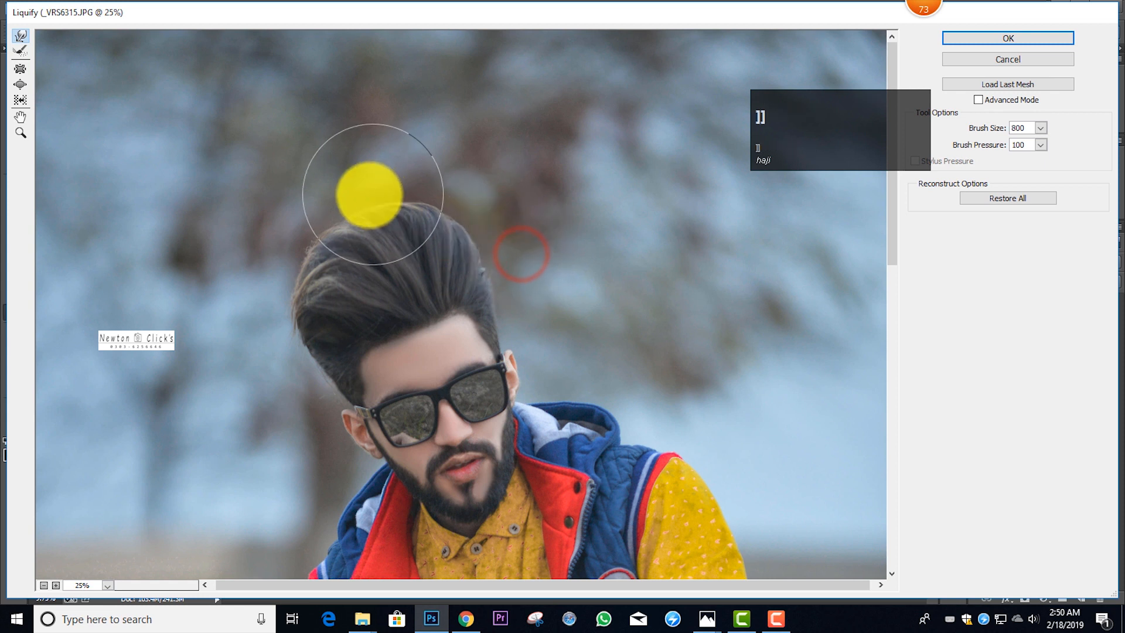
key(bracketright)
mouse_move(349, 225)
mouse_down()
mouse_move(310, 229)
mouse_move(331, 260)
mouse_up()
key(bracketright)
key(bracketright)
click(1036, 39)
Step: Apply Camera Raw with Contrast +14, Highlights +6, Shadows -12, Whites +20, Blacks -10 and Clarity +4
scroll(516, 244, down, 1)
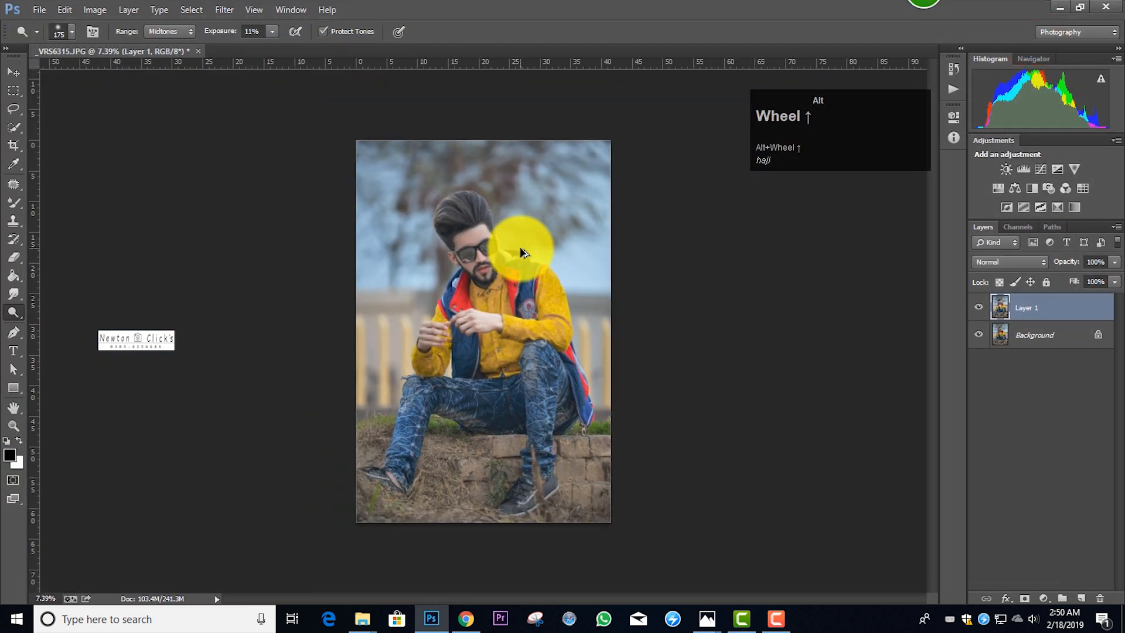
scroll(472, 189, up, 3)
scroll(473, 181, down, 5)
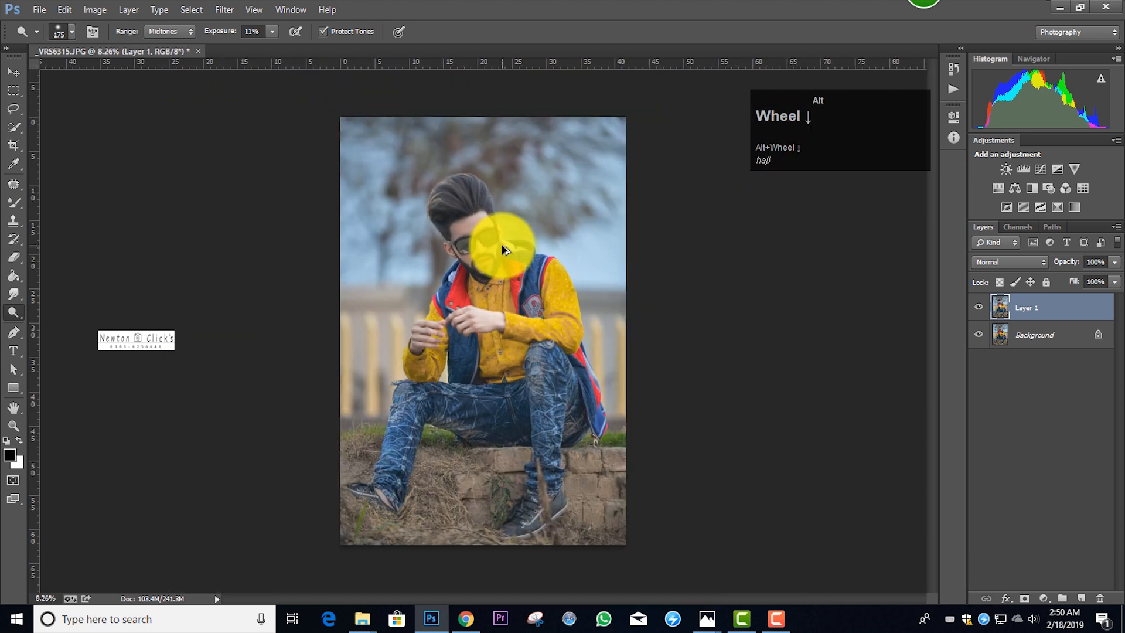
key(shift+a)
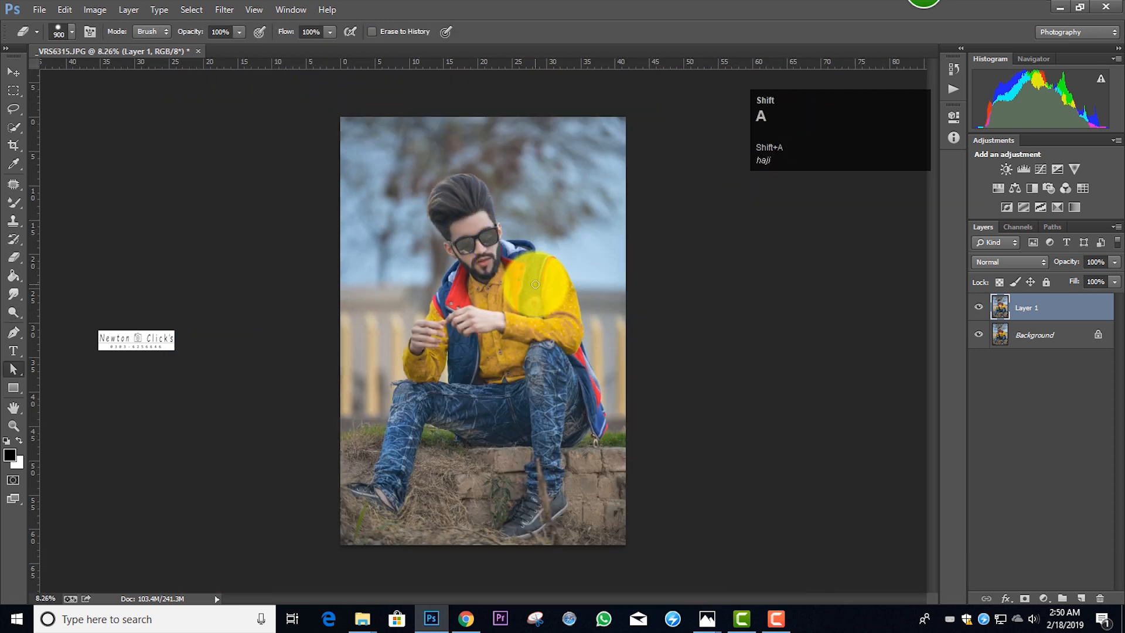
key(a)
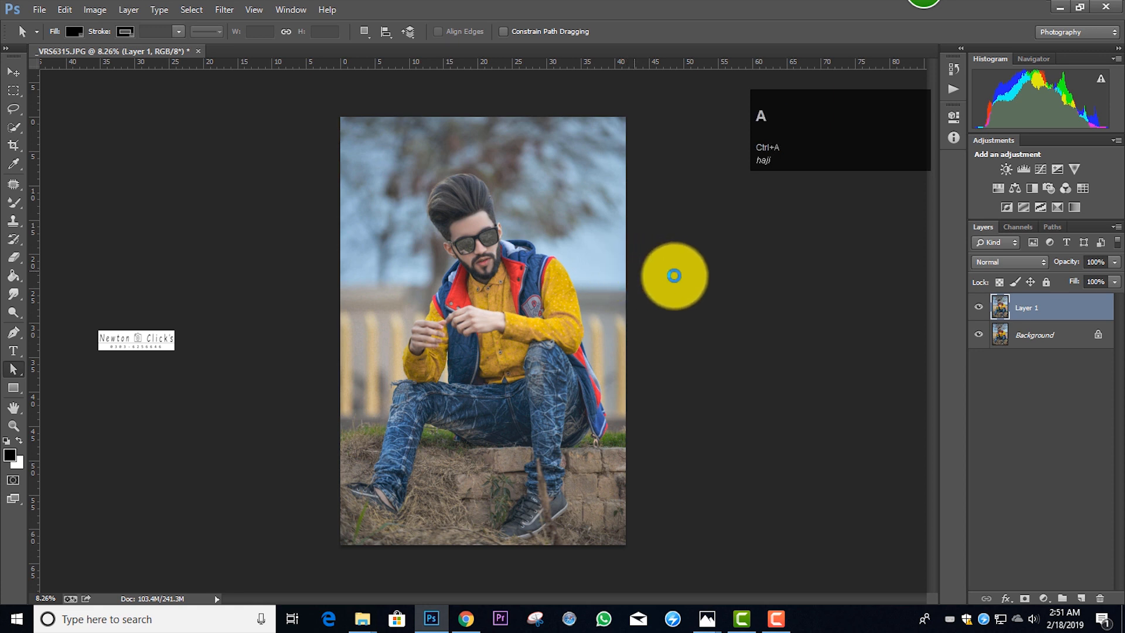
key(ctrl+shift+a)
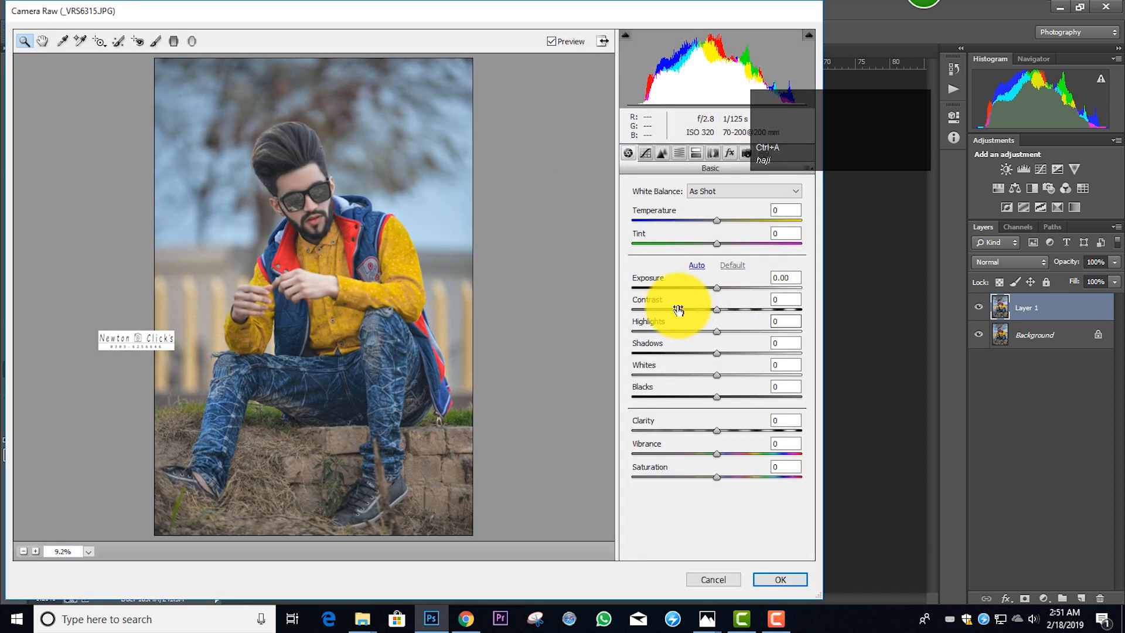
drag(716, 309, 733, 374)
drag(719, 431, 722, 432)
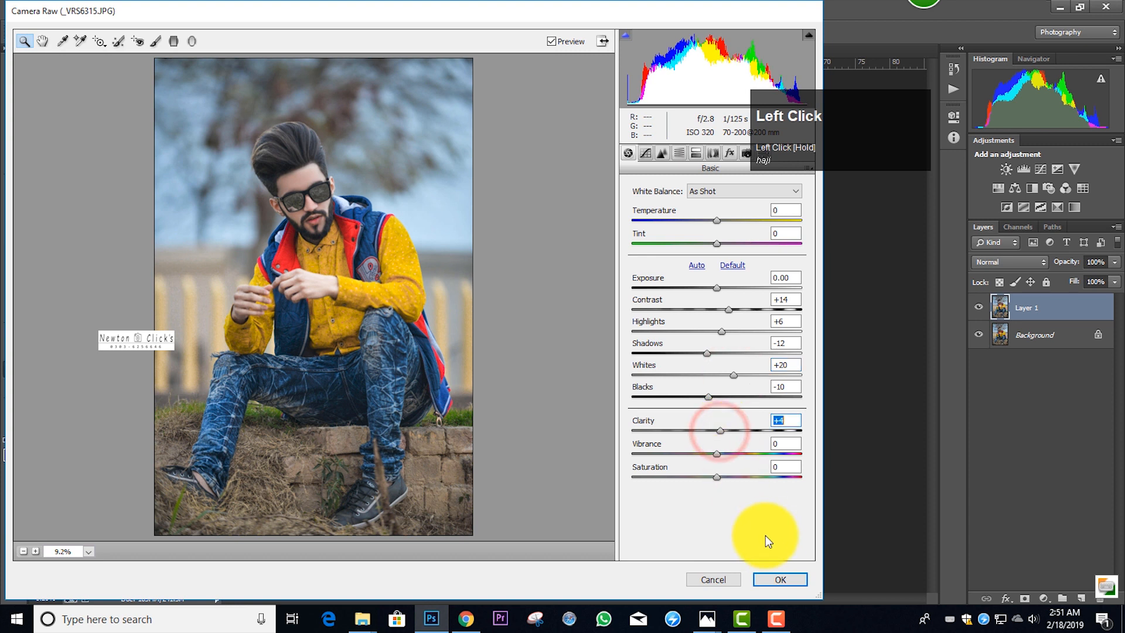
click(783, 582)
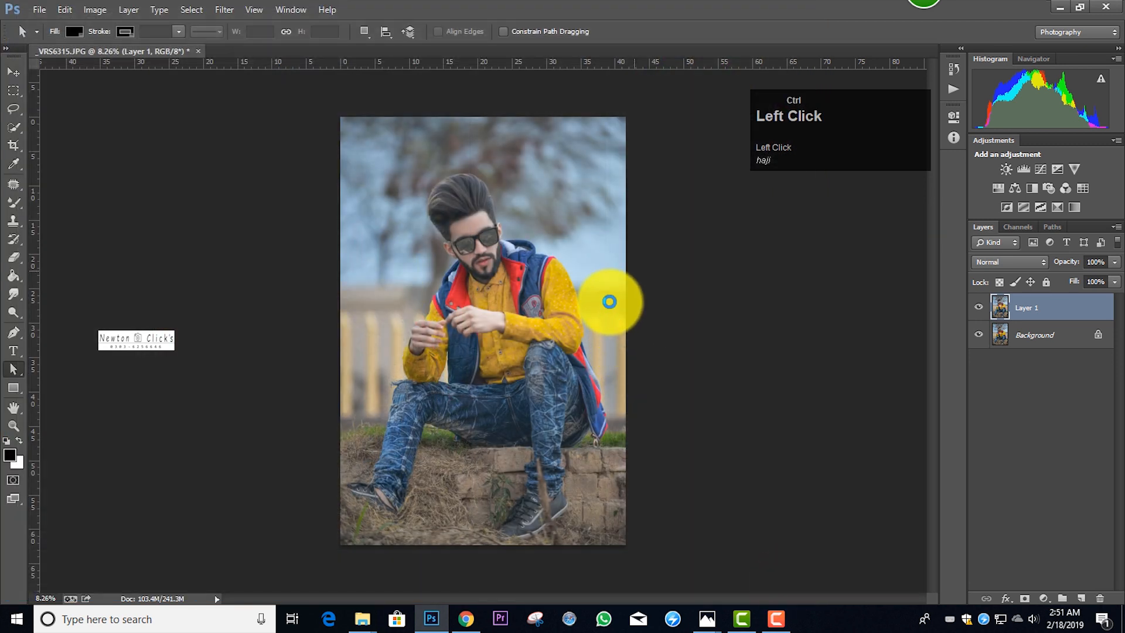
Step: Apply Camera Raw HSL saturation with Yellows +71, Greens +100, Aquas +86 and Blues +23
key(ctrl+shift+a)
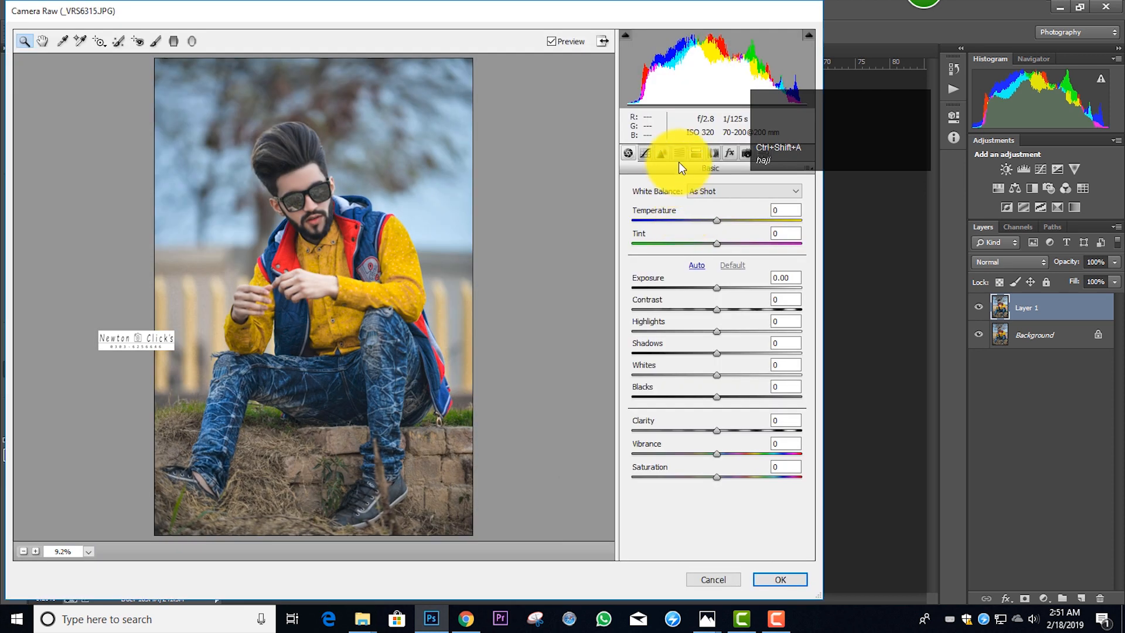
click(679, 153)
drag(717, 346, 789, 346)
mouse_move(718, 368)
mouse_down()
mouse_move(768, 367)
mouse_move(736, 367)
mouse_up()
drag(720, 299, 817, 317)
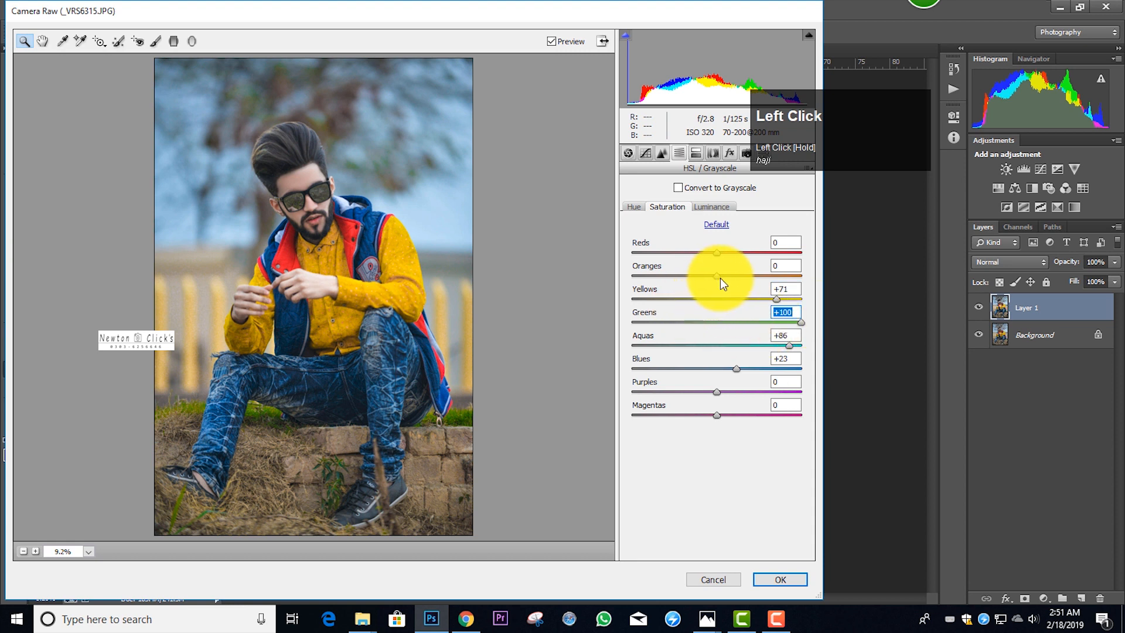
drag(720, 278, 721, 282)
drag(721, 283, 721, 282)
click(780, 579)
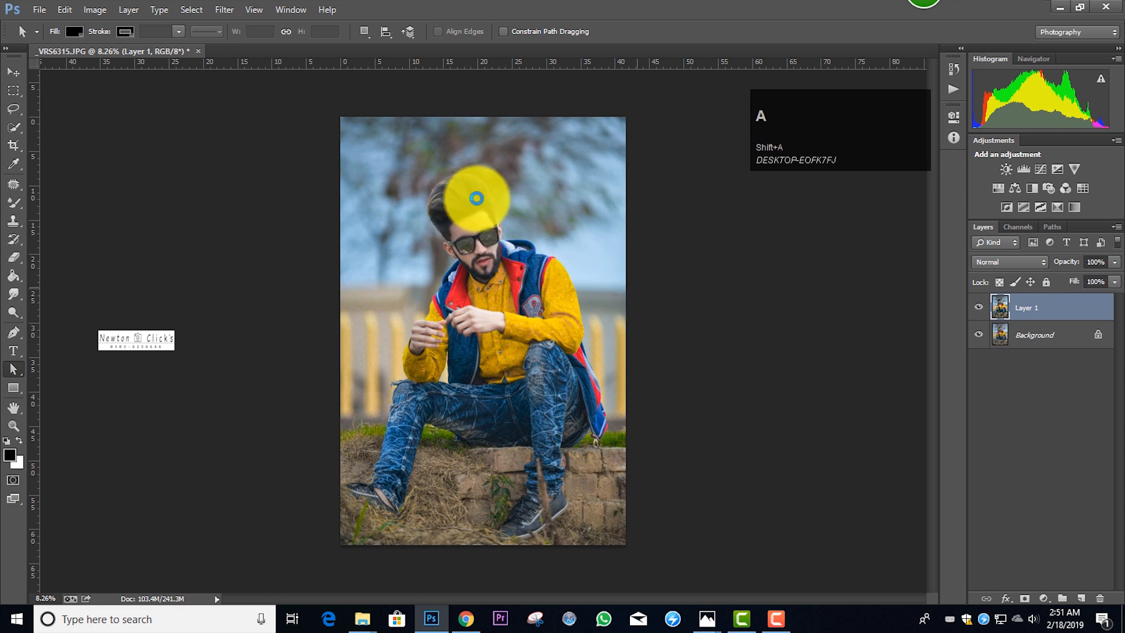
Step: In Camera Raw's Camera Calibration, set the primary hues to Red +70, Green +71 and Blue -57
key(ctrl+shift+a)
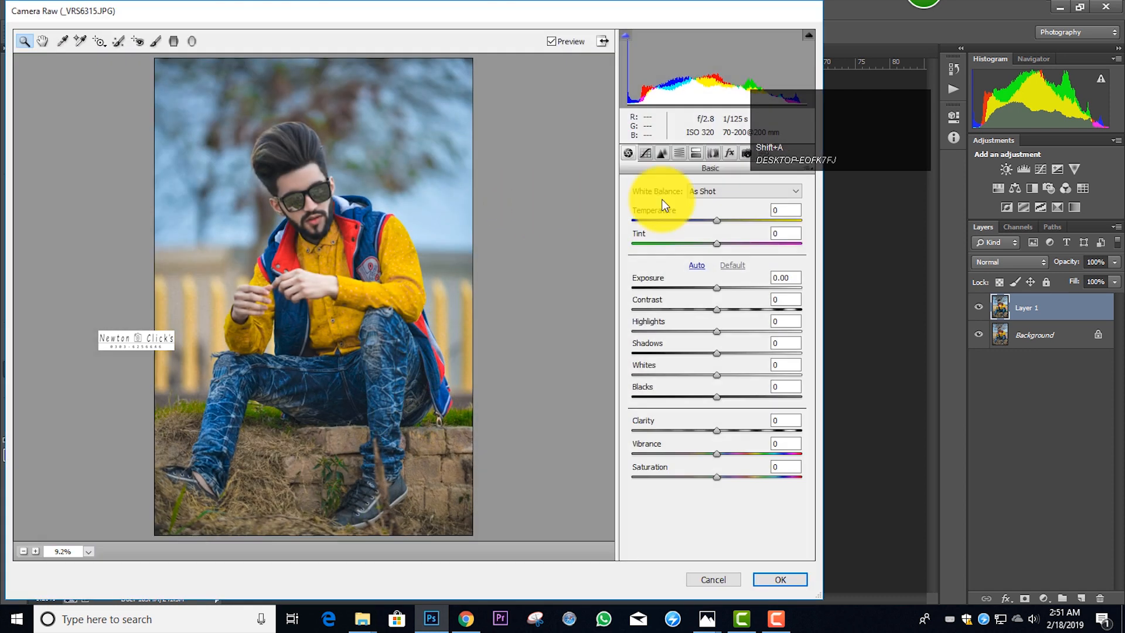
click(821, 123)
click(744, 152)
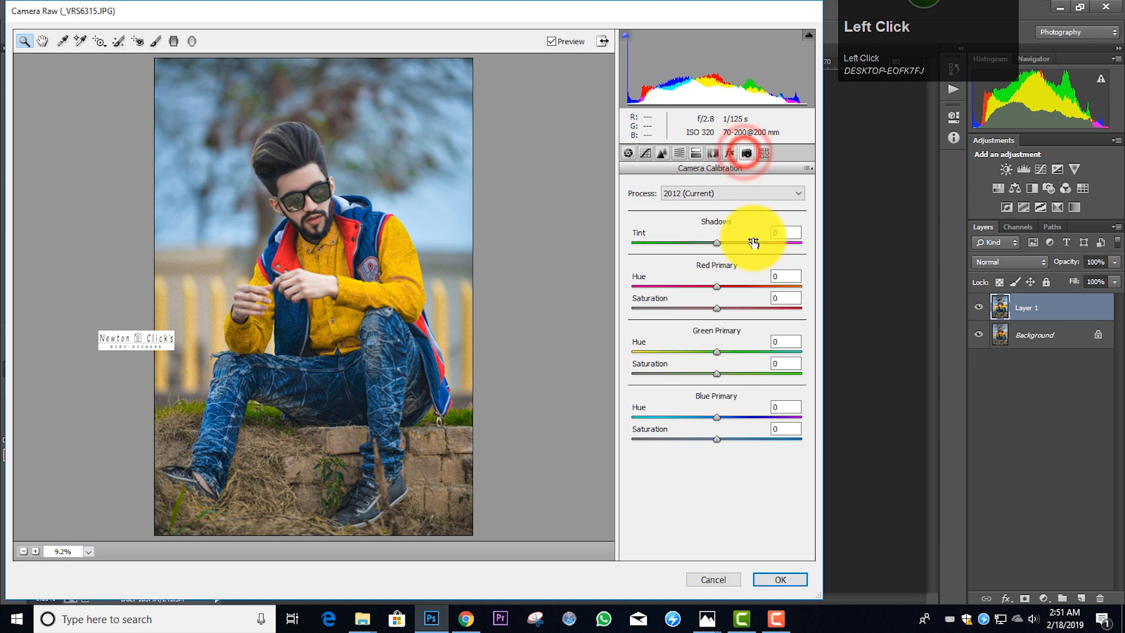
drag(720, 285, 775, 286)
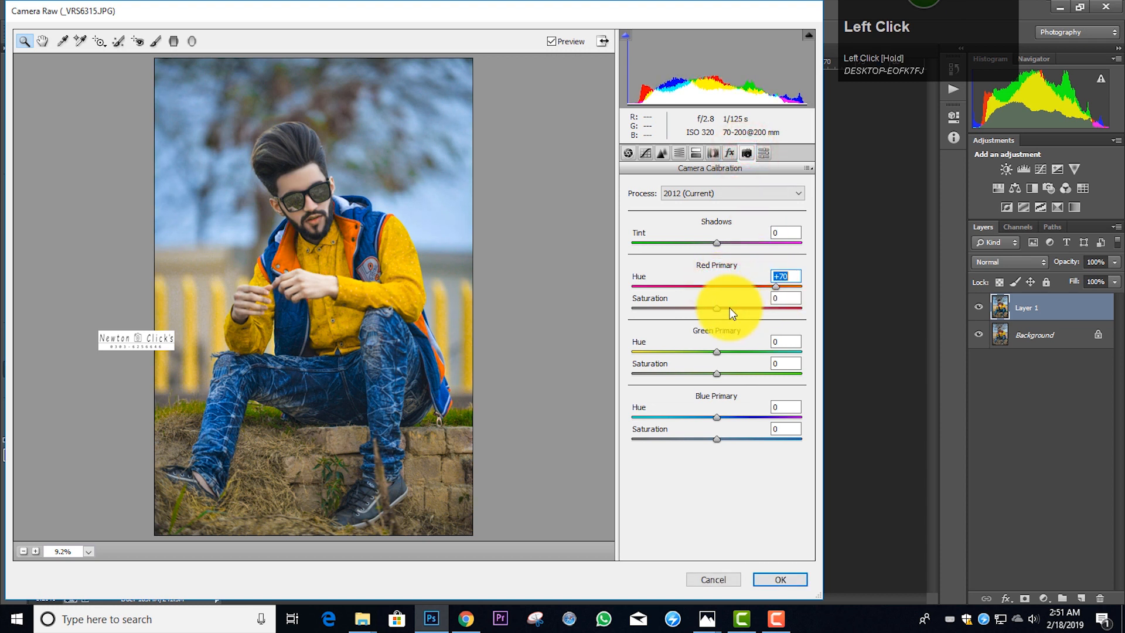
drag(717, 352, 789, 353)
drag(716, 417, 668, 395)
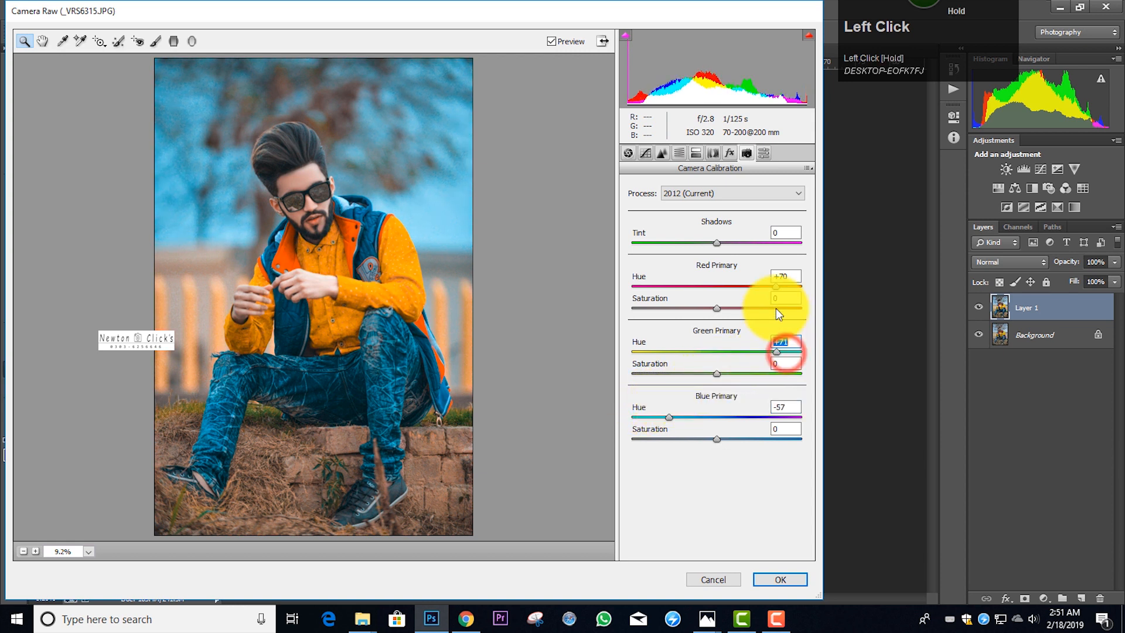
Step: Set Green Primary saturation to +63, Blue Primary saturation to +18 and Red Primary hue to +63, raise Red saturation slightly, and apply Camera Raw
mouse_move(717, 438)
mouse_down()
mouse_move(777, 437)
mouse_move(735, 436)
mouse_up()
drag(717, 373, 770, 373)
mouse_move(717, 310)
mouse_down()
mouse_move(761, 309)
mouse_move(731, 312)
mouse_up()
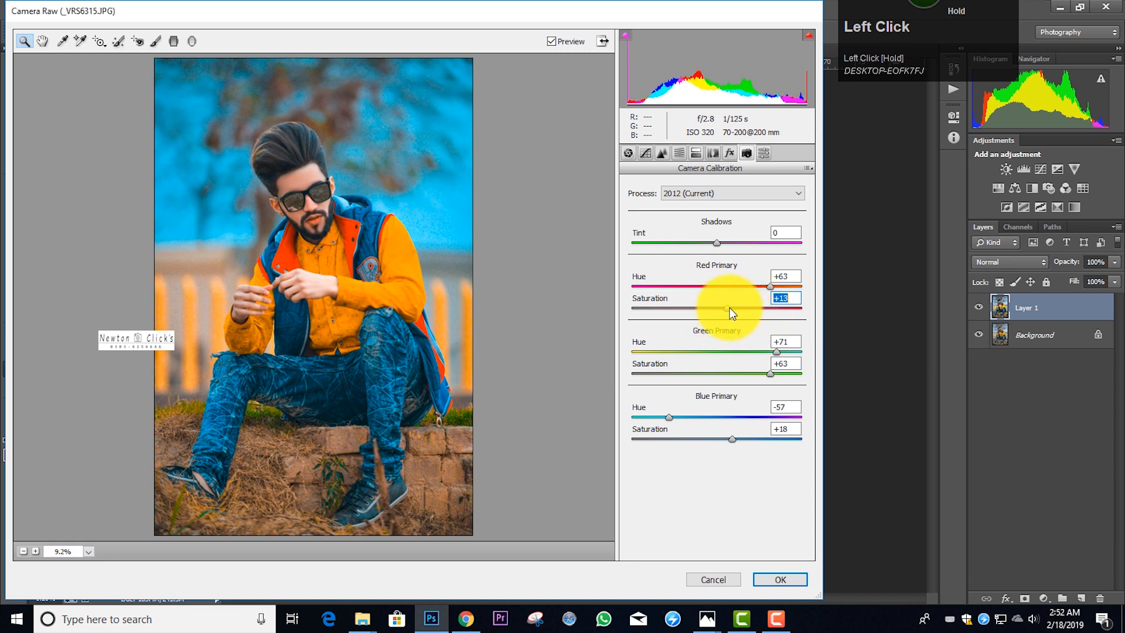
click(788, 579)
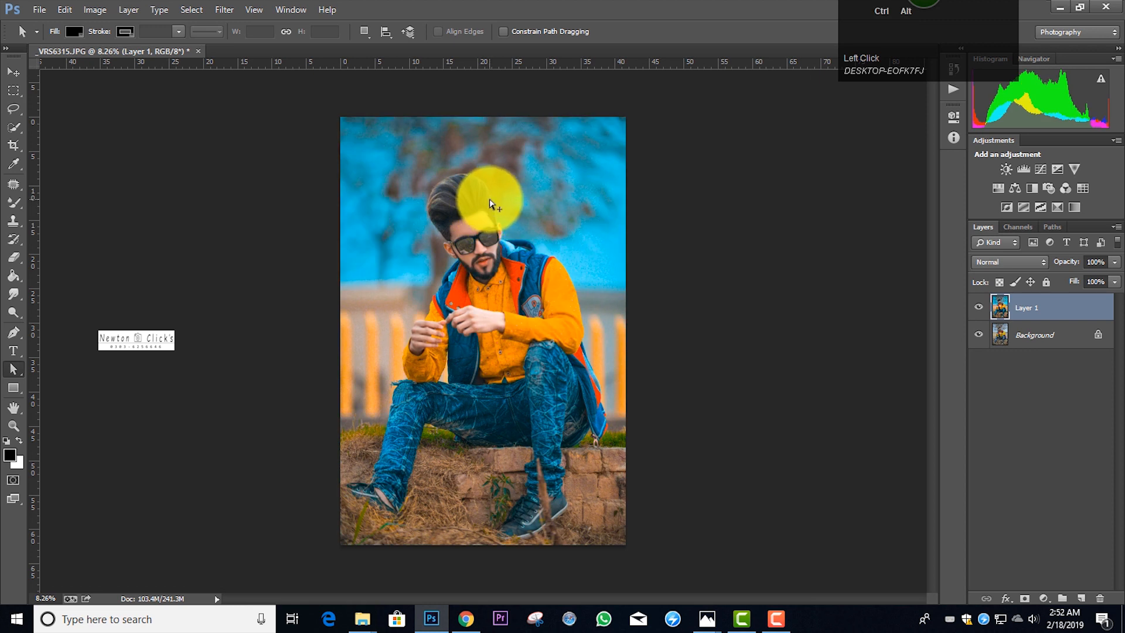
Step: Merge the graded portrait layer into the background and reopen the Camera Raw filter
scroll(491, 209, up, 2)
scroll(550, 471, down, 2)
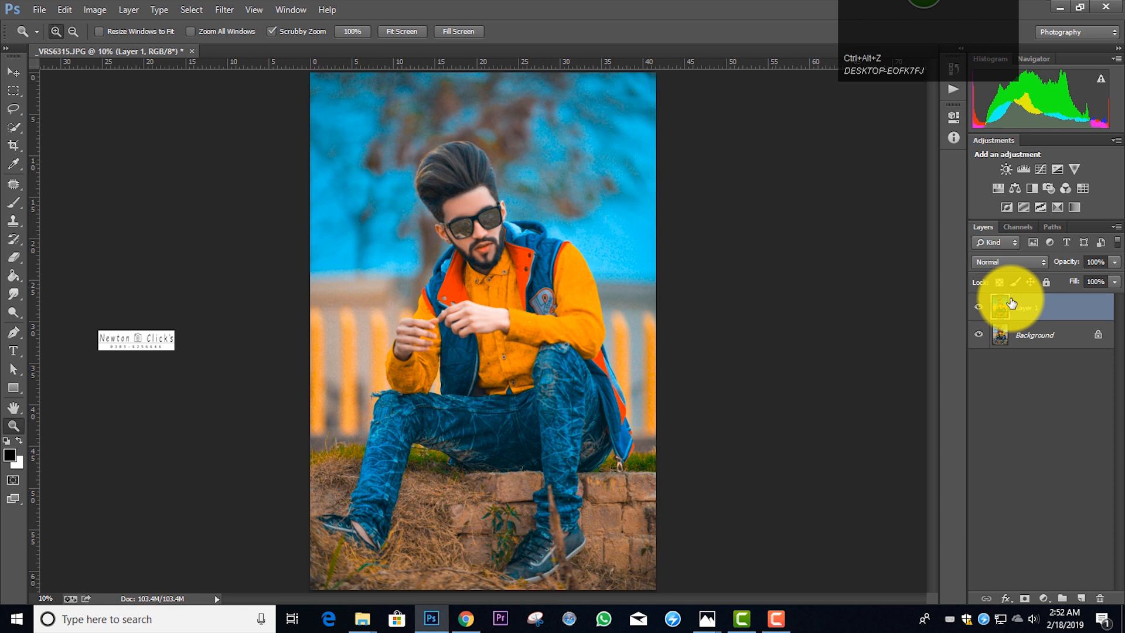
scroll(524, 252, up, 1)
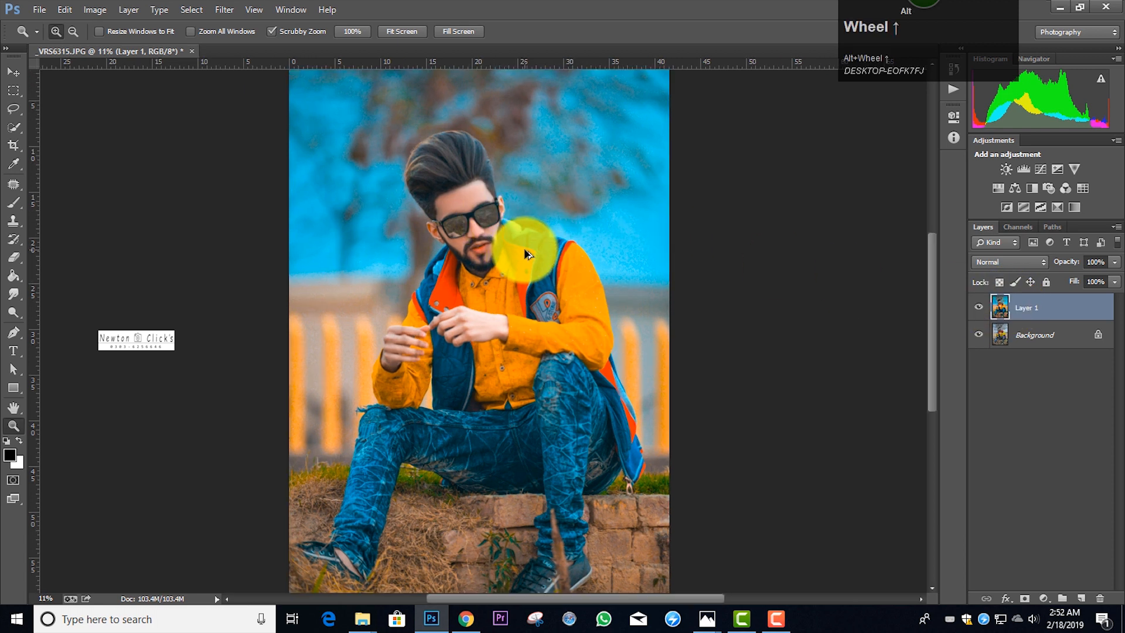
key(shift+e)
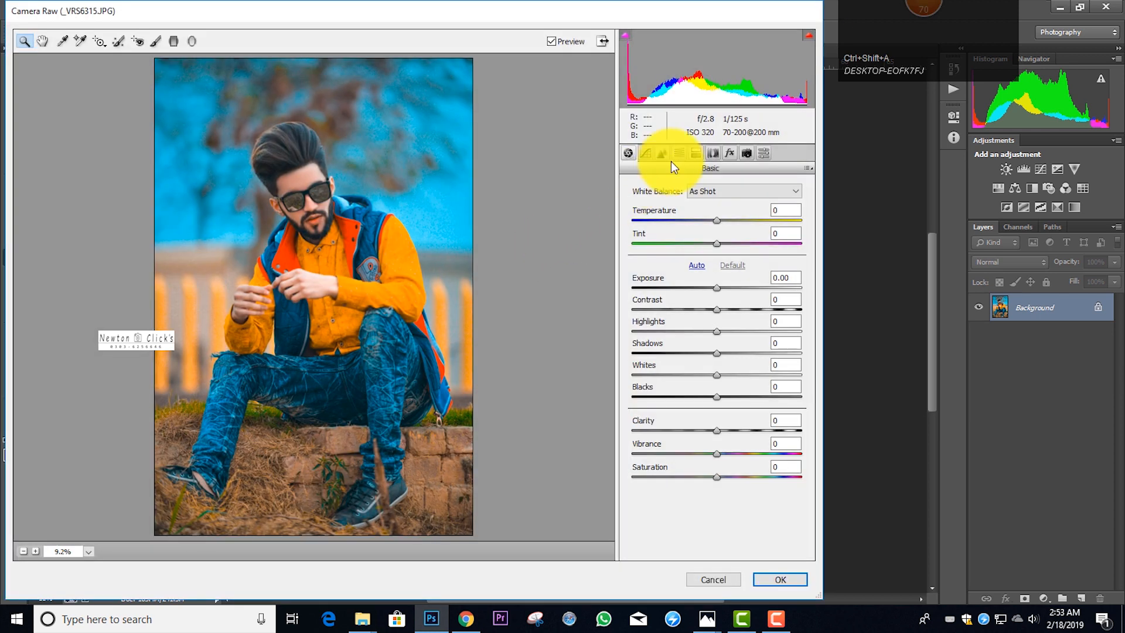
Step: Brighten the skin tones by setting the HSL Oranges luminance to +25, and apply Camera Raw
click(677, 152)
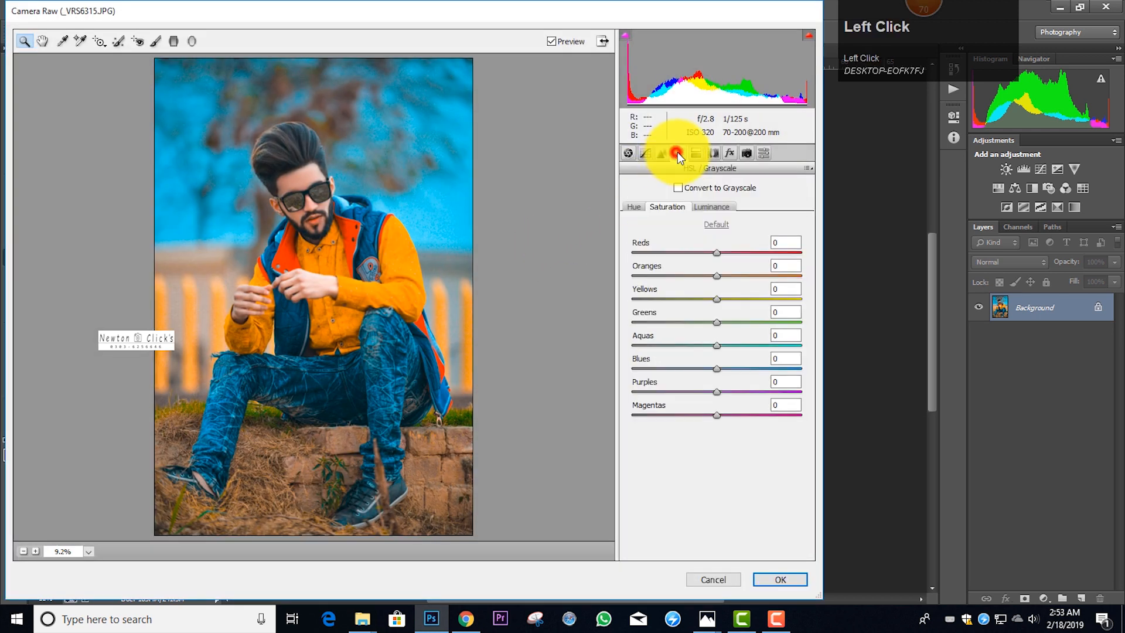
drag(716, 275, 737, 274)
click(712, 206)
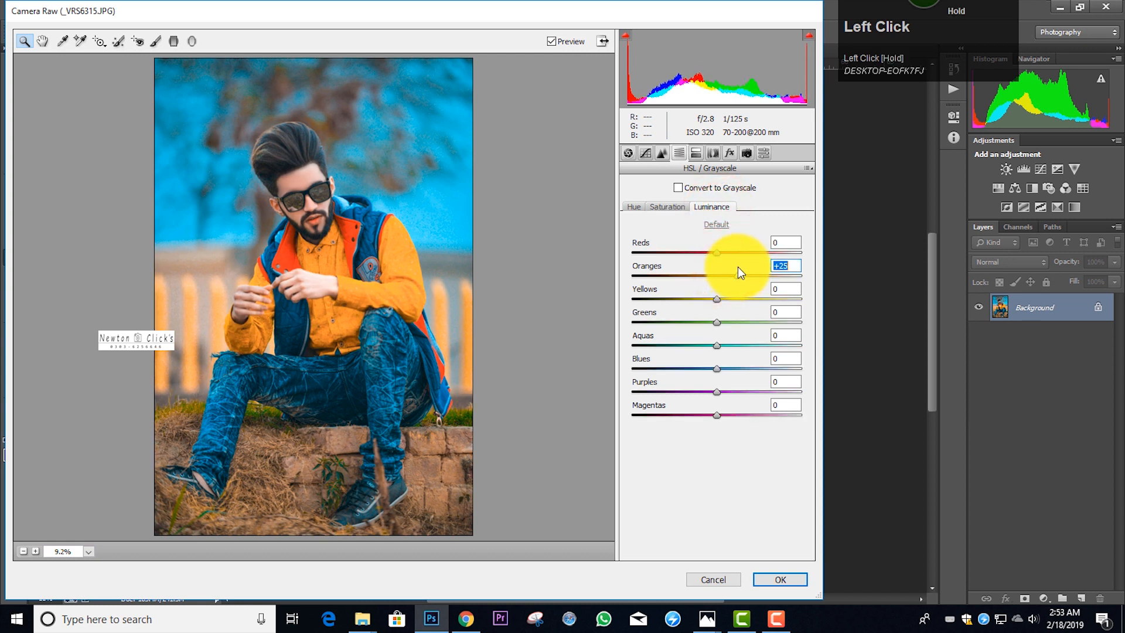
click(673, 205)
drag(713, 277, 716, 274)
click(712, 206)
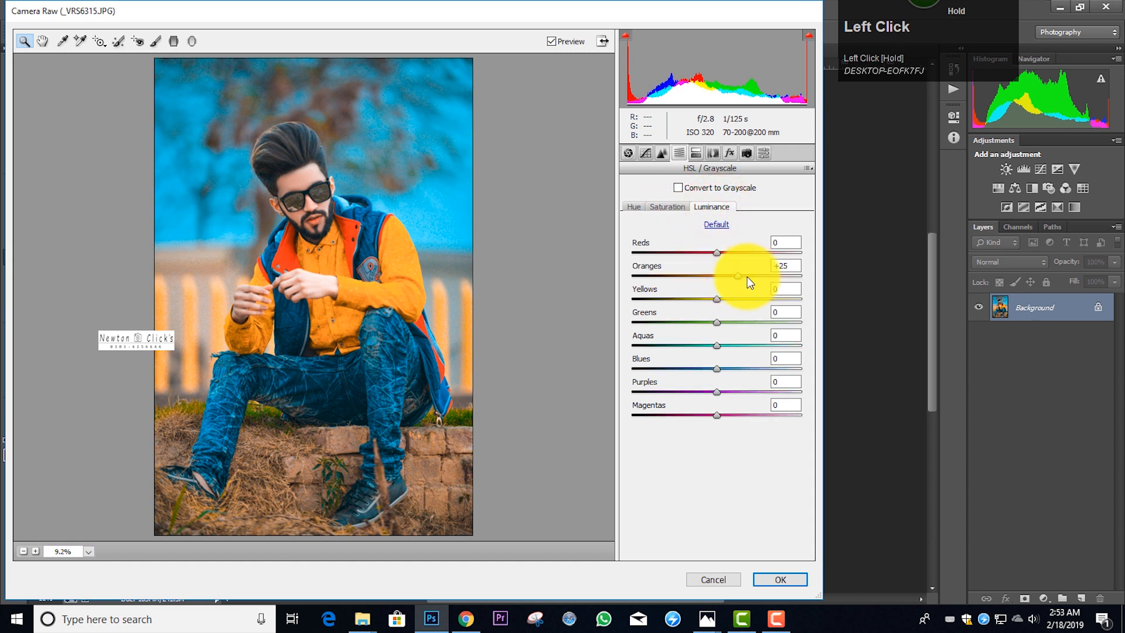
click(780, 575)
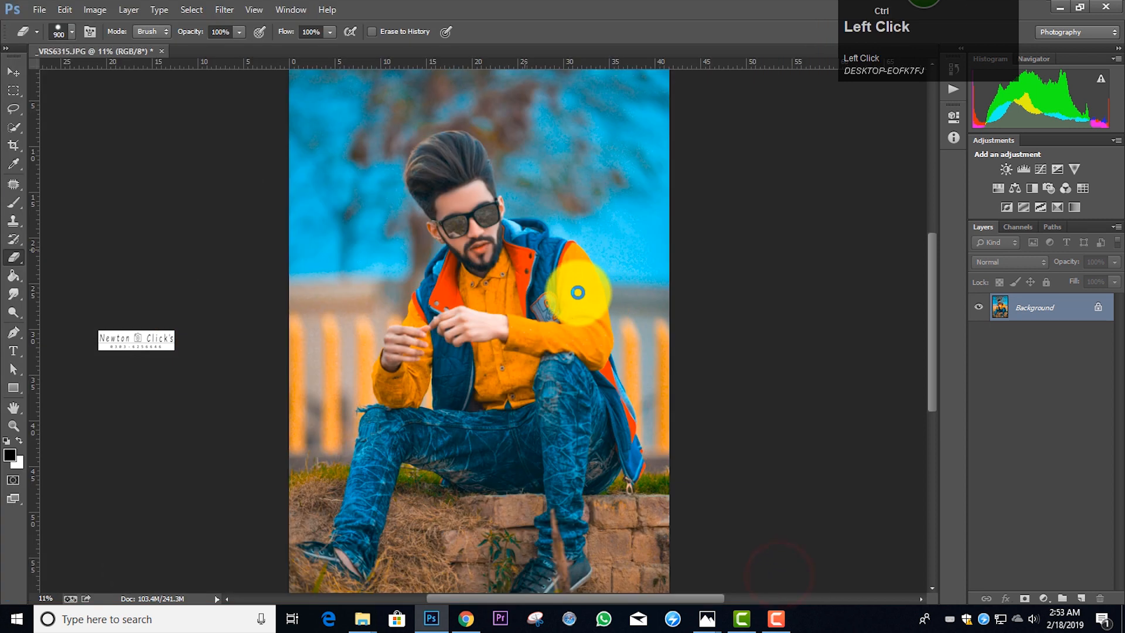
Step: Apply Camera Raw with Contrast +5, Shadows +18, Whites +10, Blacks -11 and Clarity +13
scroll(544, 290, down, 3)
scroll(540, 290, up, 3)
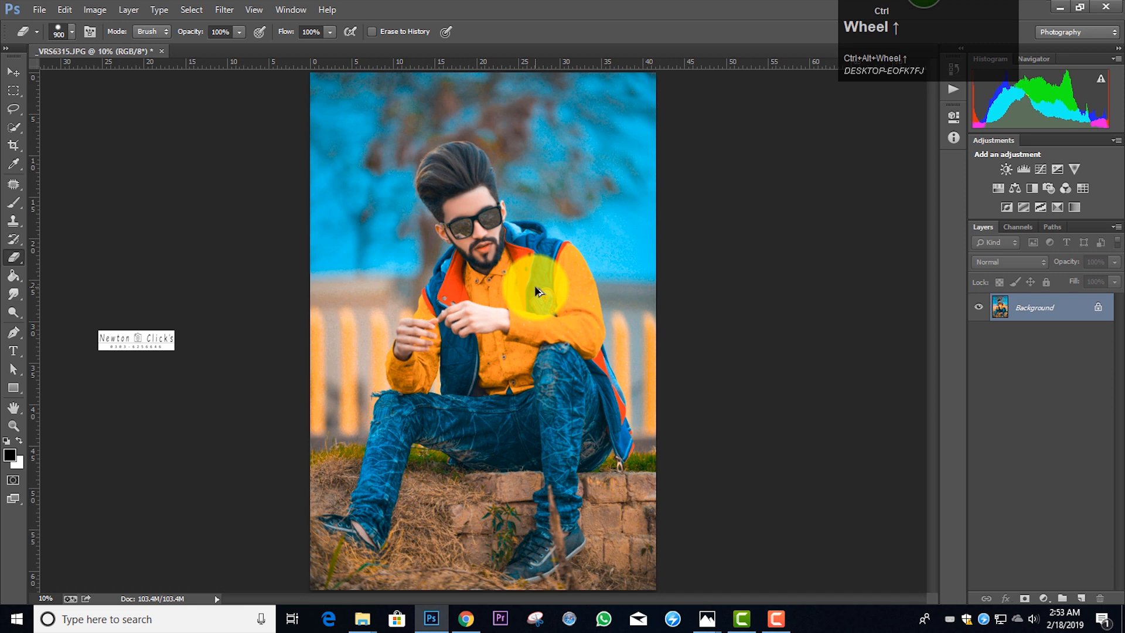
key(ctrl+shift+a)
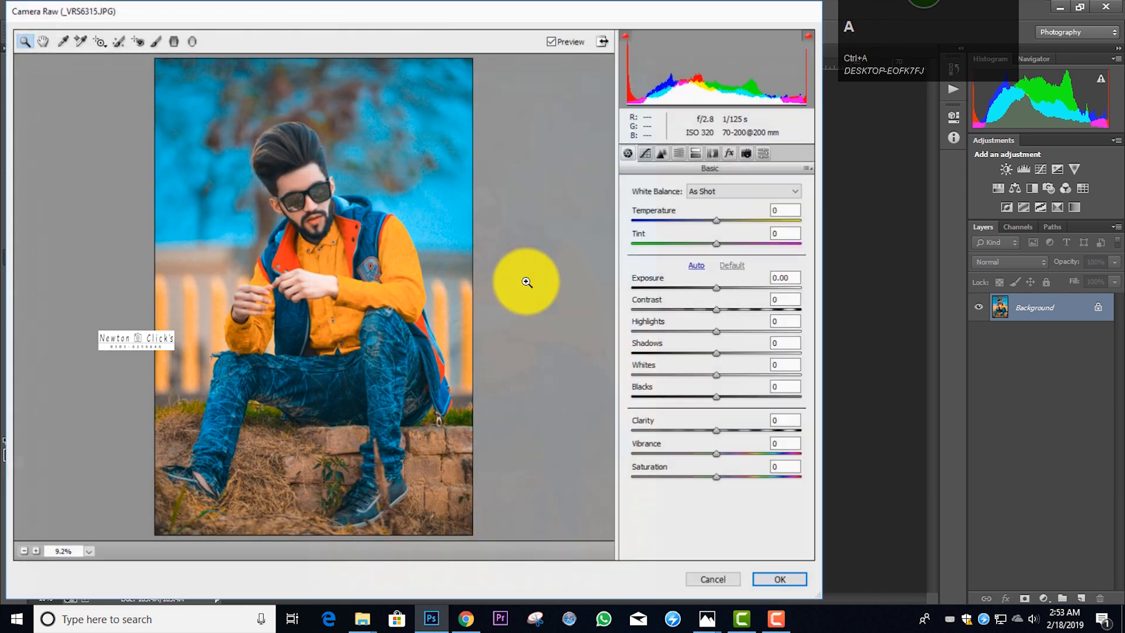
click(727, 375)
click(727, 430)
click(717, 309)
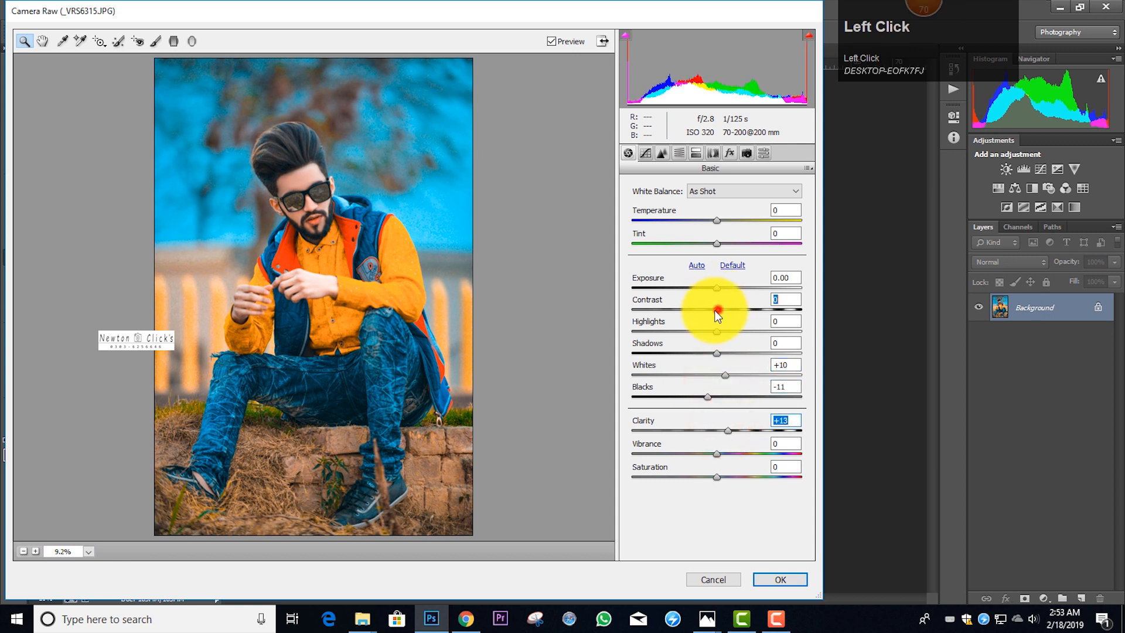
drag(727, 307, 723, 306)
drag(734, 349, 732, 348)
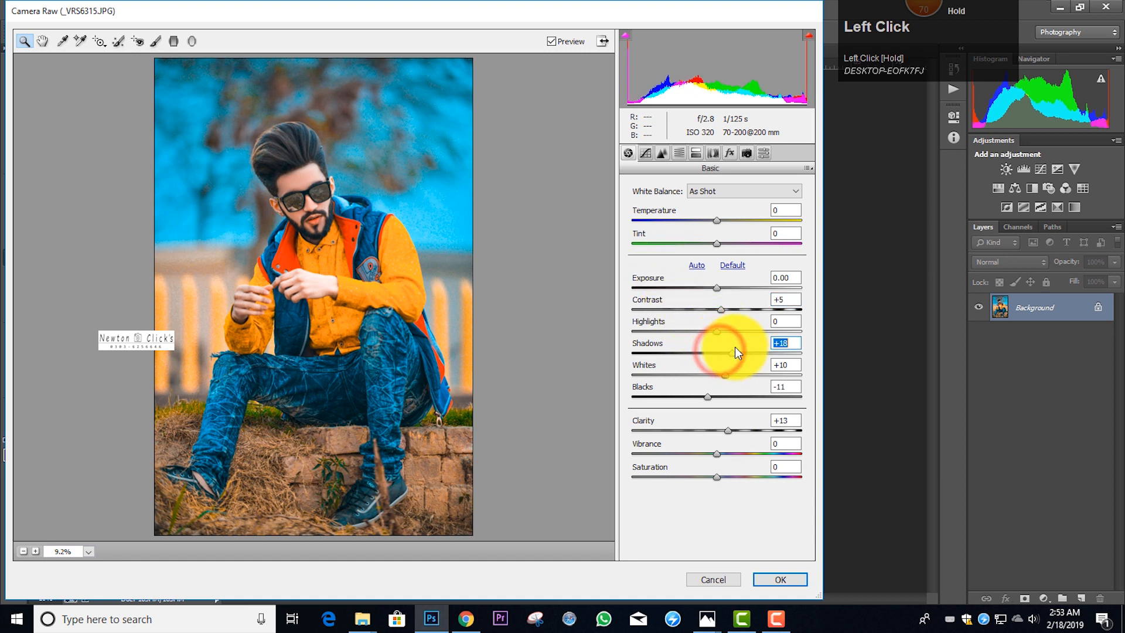
click(793, 579)
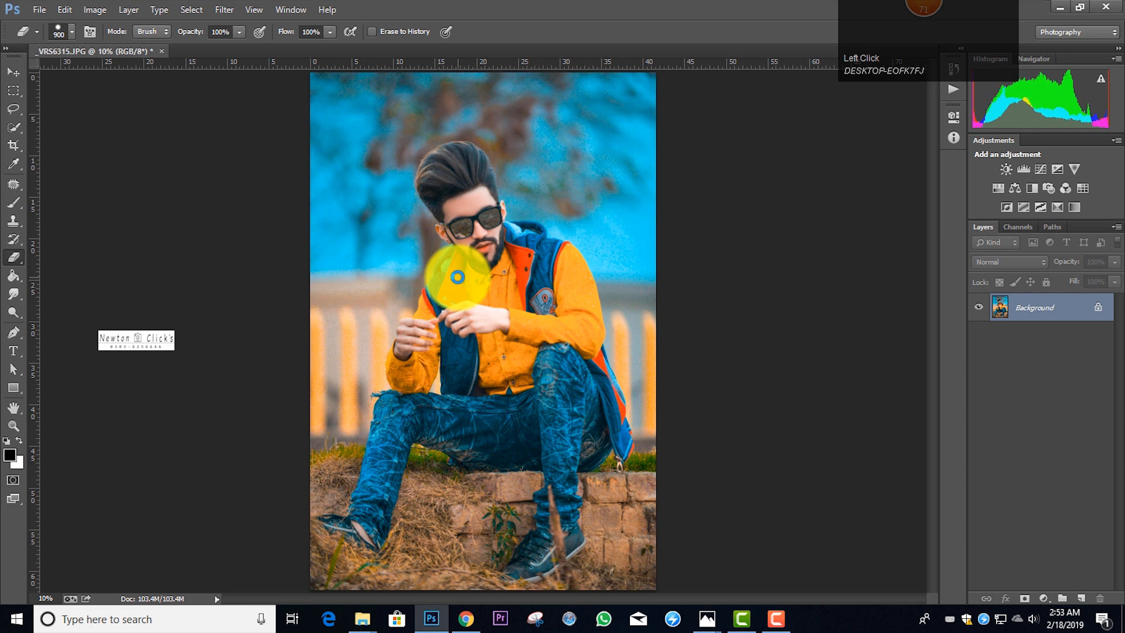
Step: Switch to File Explorer and open the "pngg new" folder inside the png folder on drive D
scroll(457, 275, up, 1)
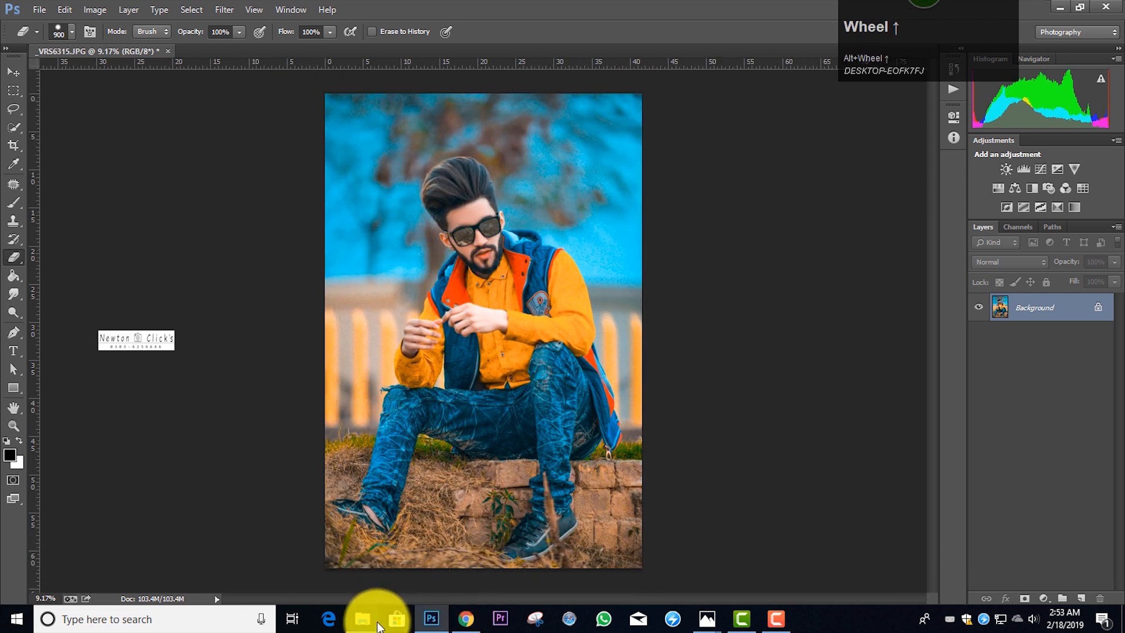
click(363, 618)
mouse_move(165, 550)
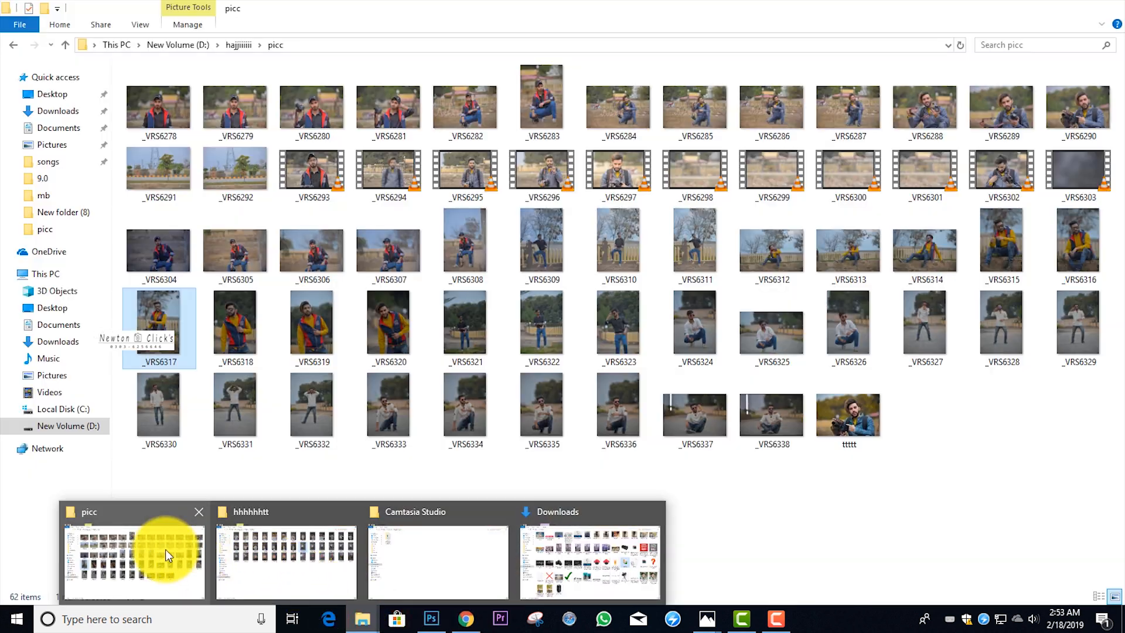
click(456, 560)
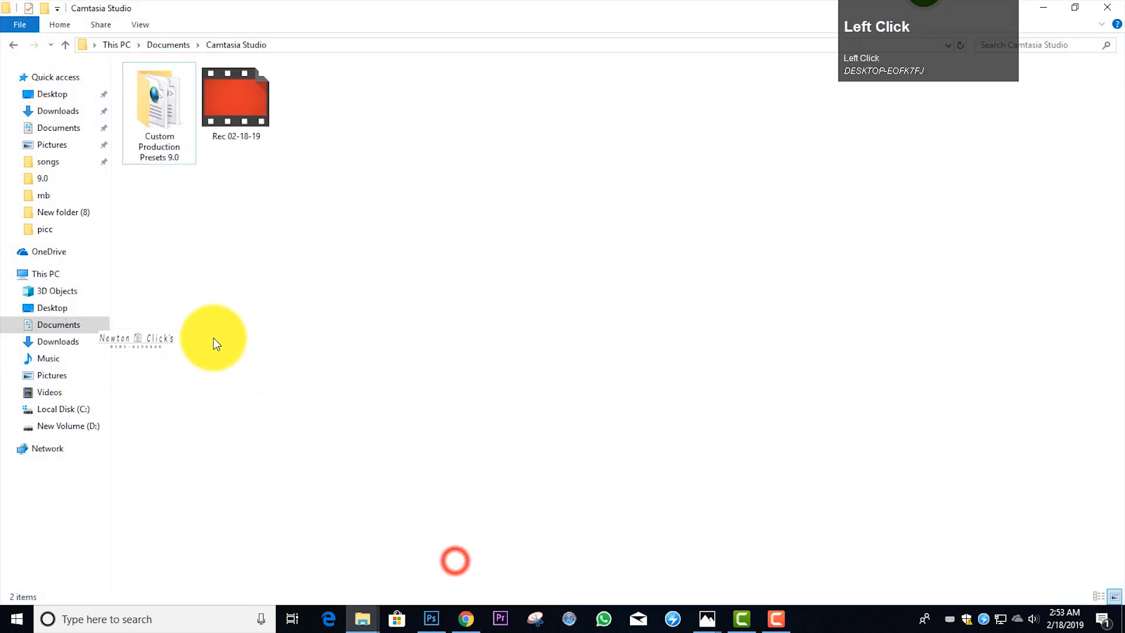
click(81, 427)
click(918, 117)
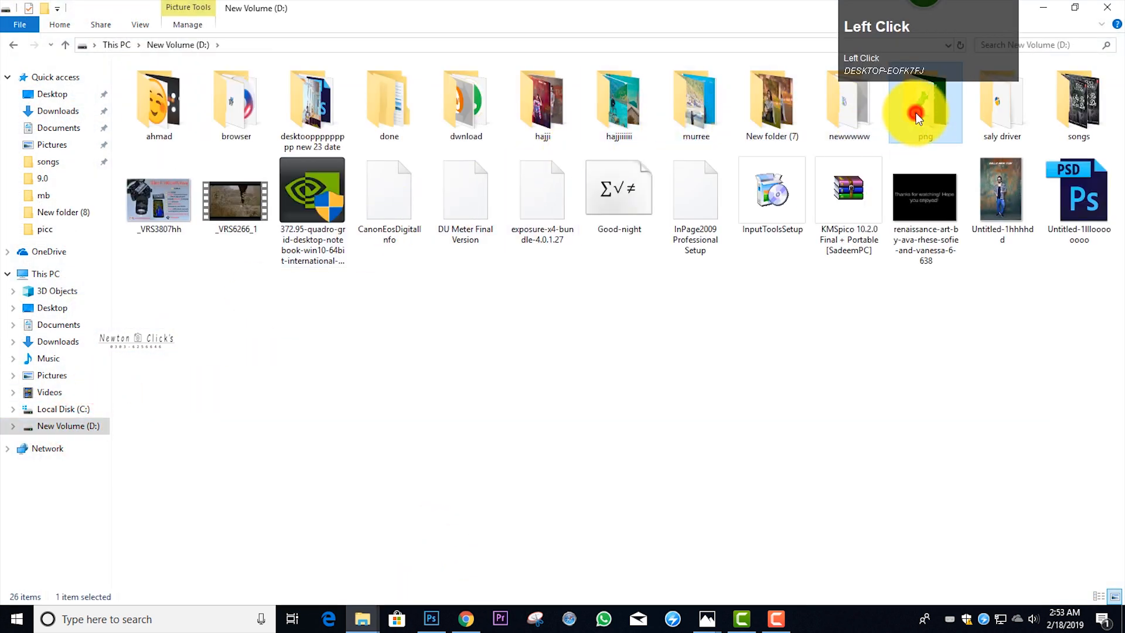
double_click(917, 117)
click(863, 106)
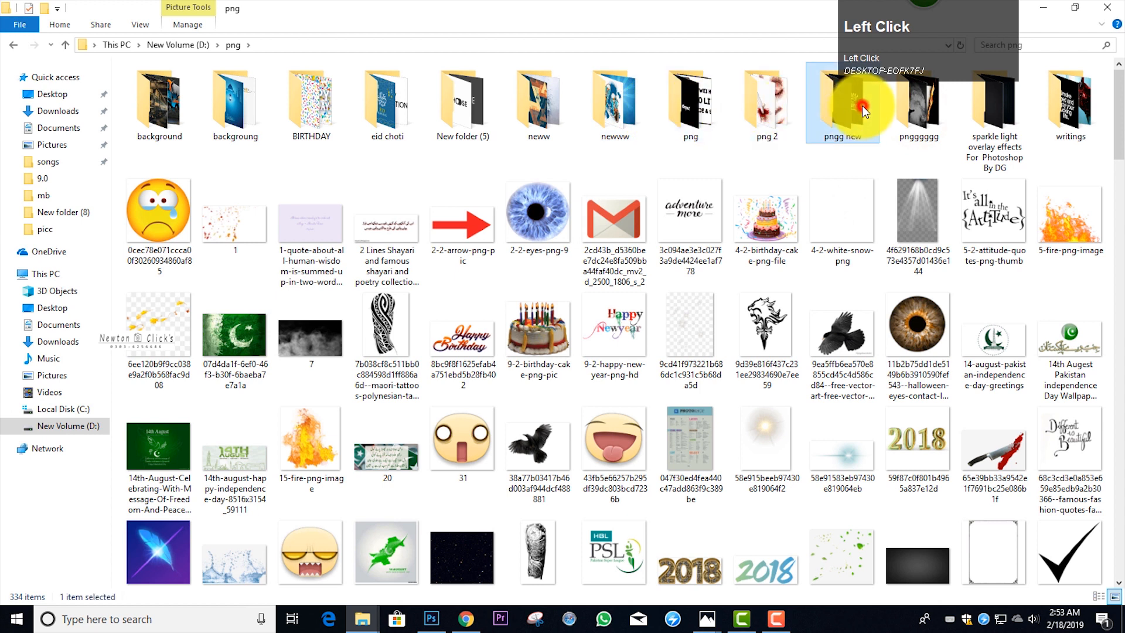
double_click(863, 105)
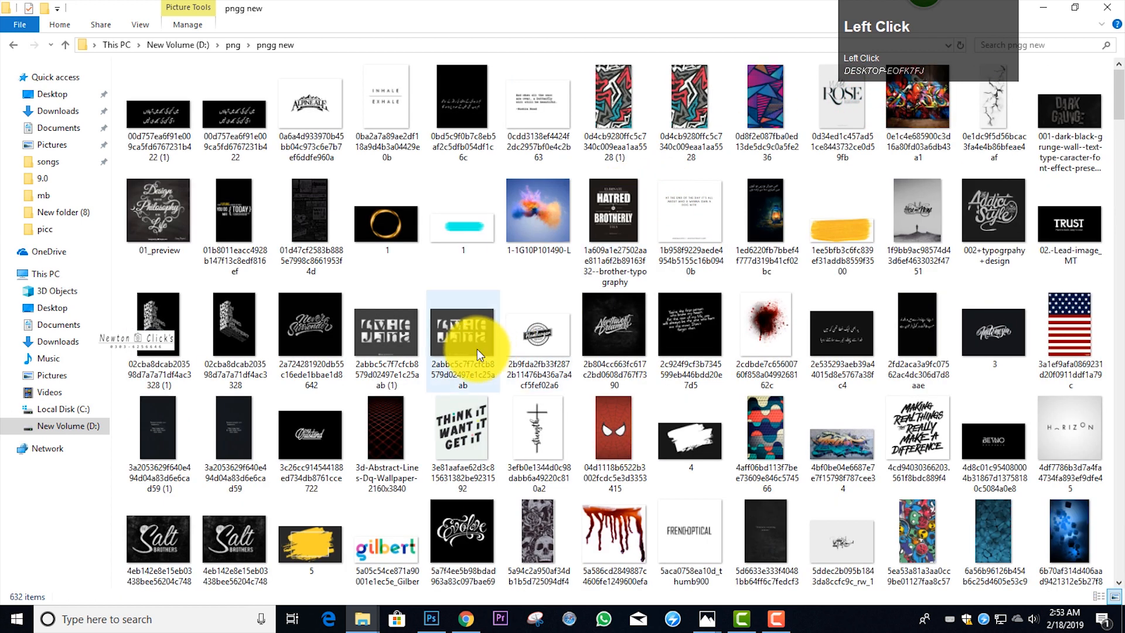
Step: Place the white-on-black handwritten quote image over the man's legs, scaled to about 403% and rotated about -17°
drag(642, 323, 463, 400)
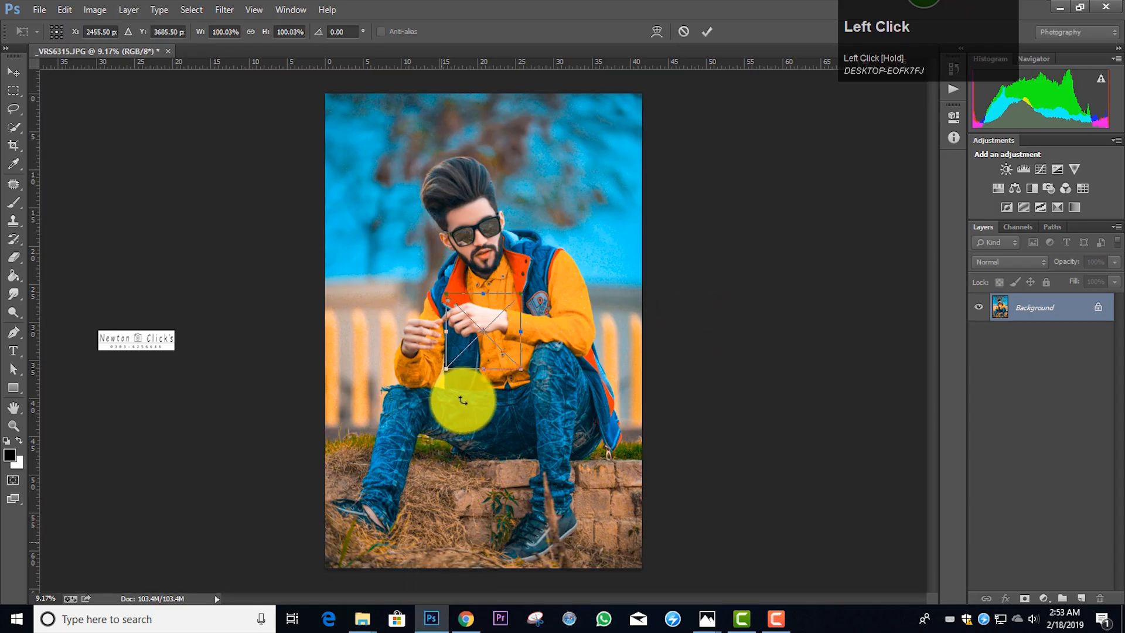
drag(494, 357, 387, 418)
drag(490, 440, 508, 407)
drag(423, 417, 554, 518)
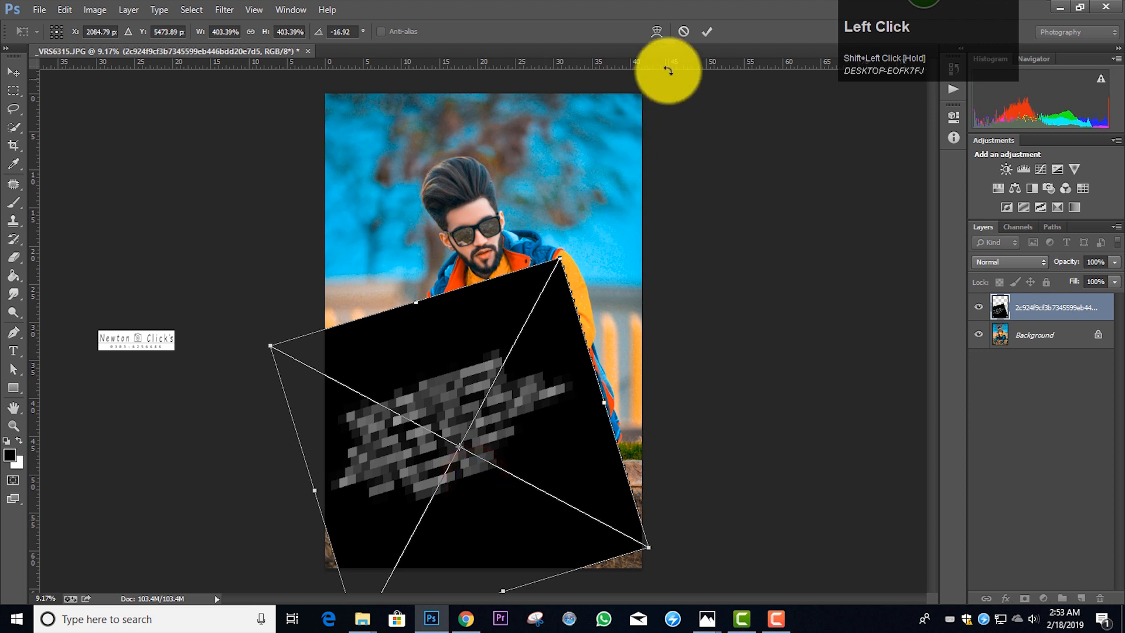
click(707, 32)
Step: Set the quote layer's blend mode to Linear Dodge (Add) to hide its black background
click(1011, 264)
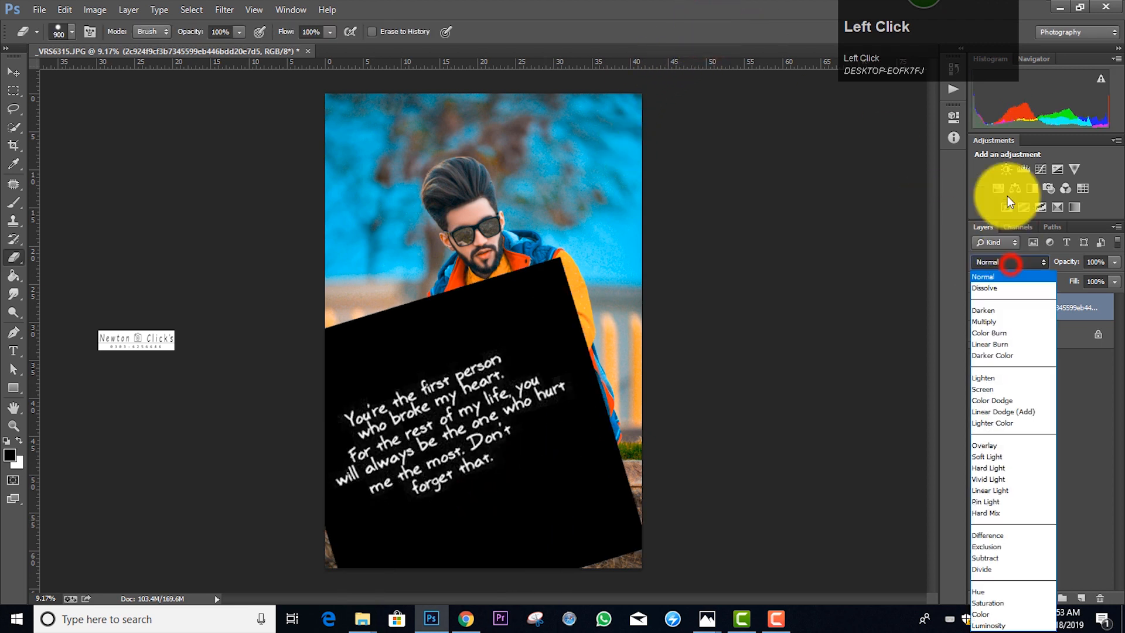
click(1004, 322)
key(Down)
key(Down)
key(Down)
key(Down)
key(Down)
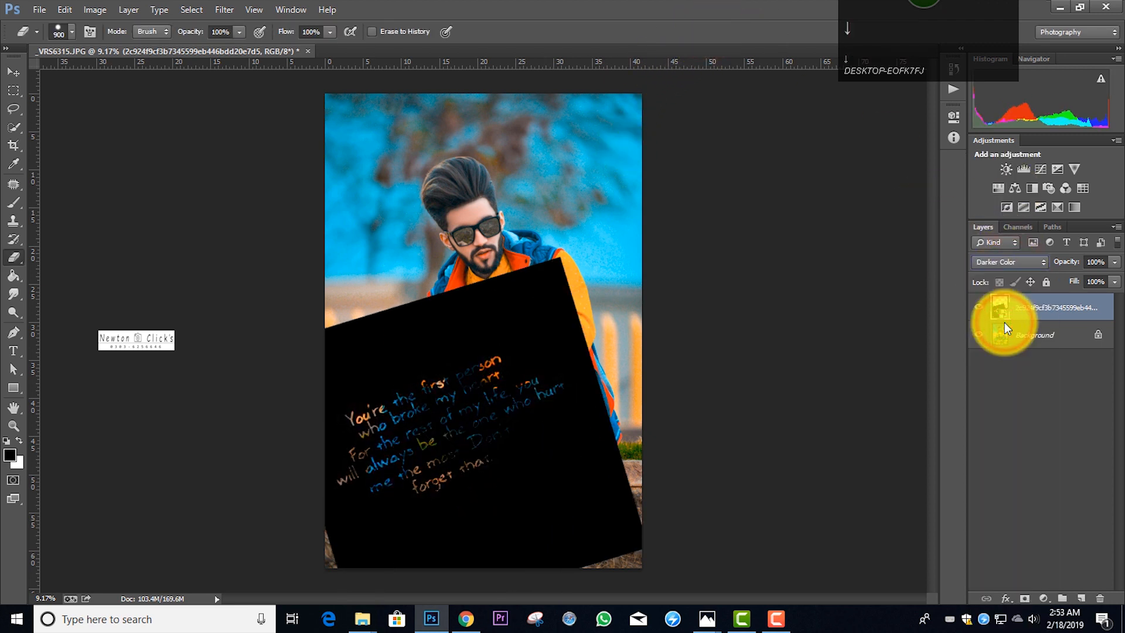
key(Down)
key(Down)
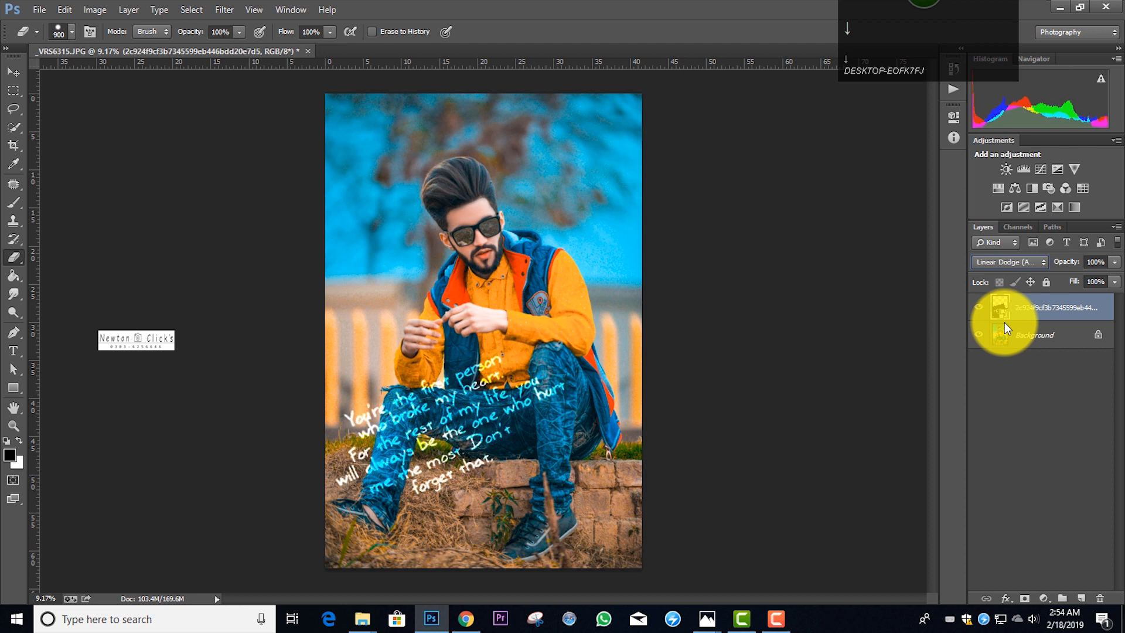
Step: Rasterize the handwritten quote layer, then scale it down proportionally and place it over the man's legs, against the photo's left edge
click(551, 364)
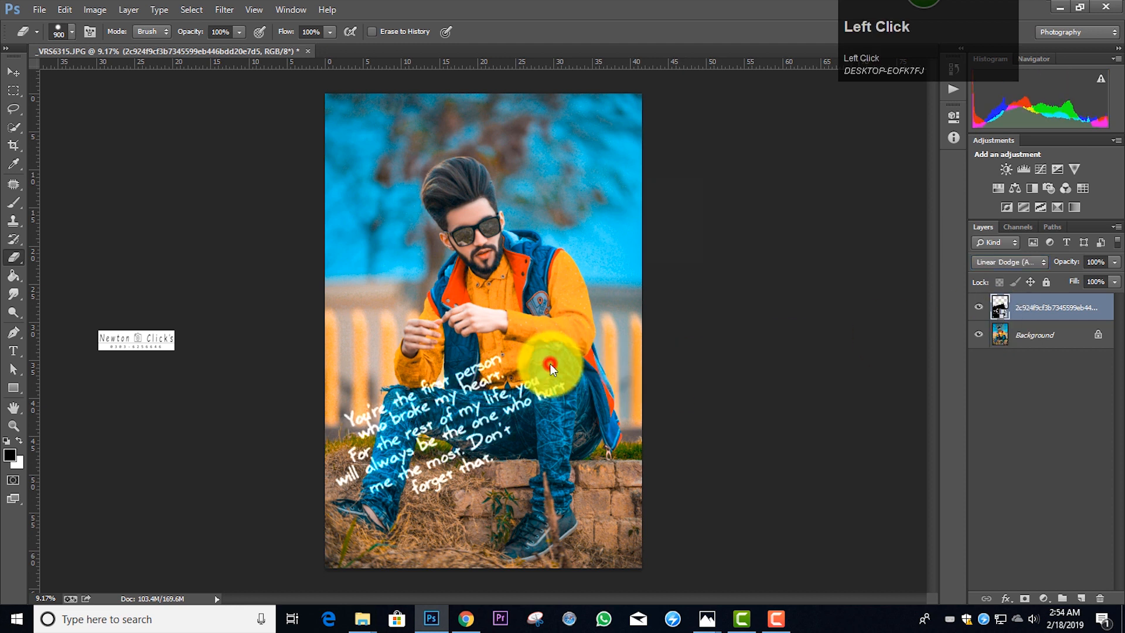
click(543, 241)
key(ctrl+t)
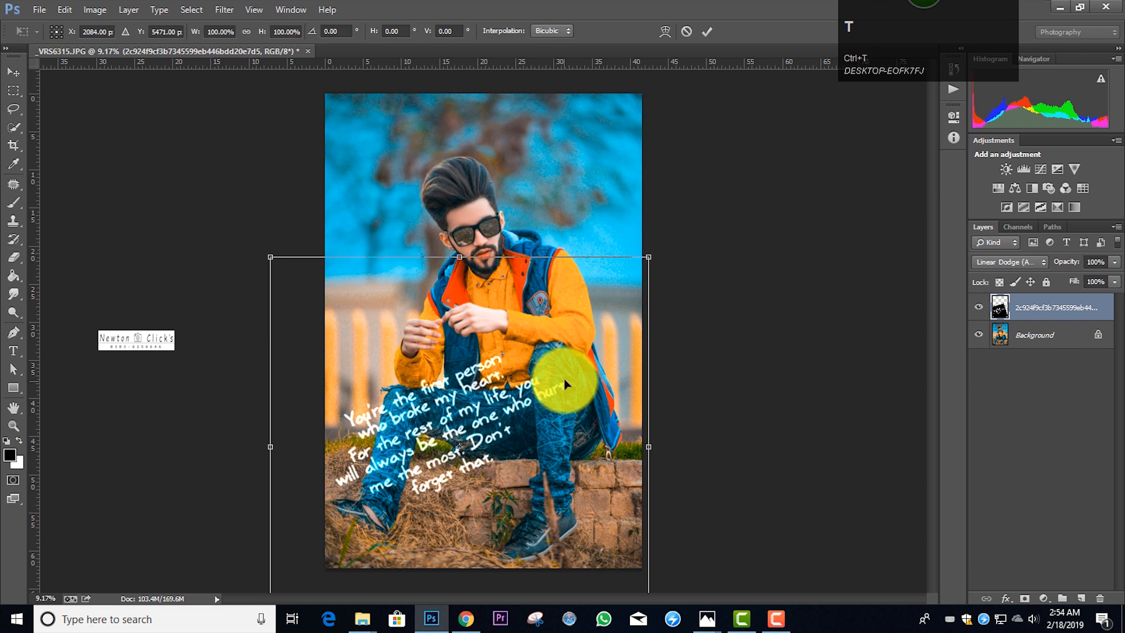
drag(627, 284, 547, 357)
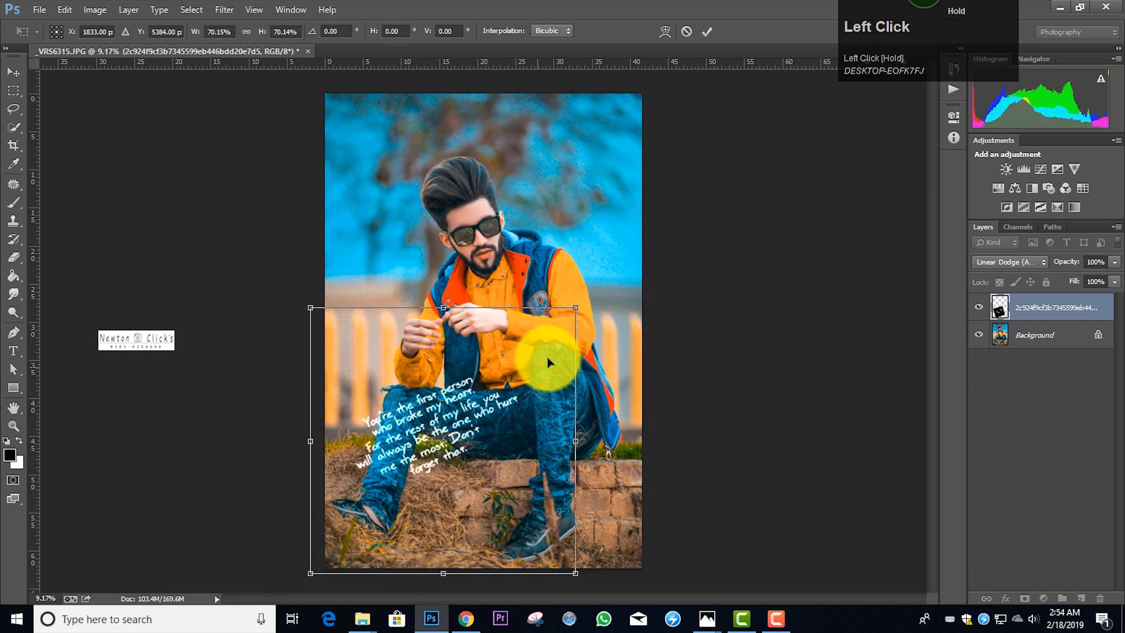
alt+shift+drag(575, 305, 602, 283)
drag(569, 330, 548, 311)
alt+shift+drag(586, 276, 586, 269)
mouse_move(402, 273)
alt+shift+mouse_down()
mouse_move(402, 259)
mouse_move(324, 258)
alt+shift+mouse_up()
key(e)
click(706, 29)
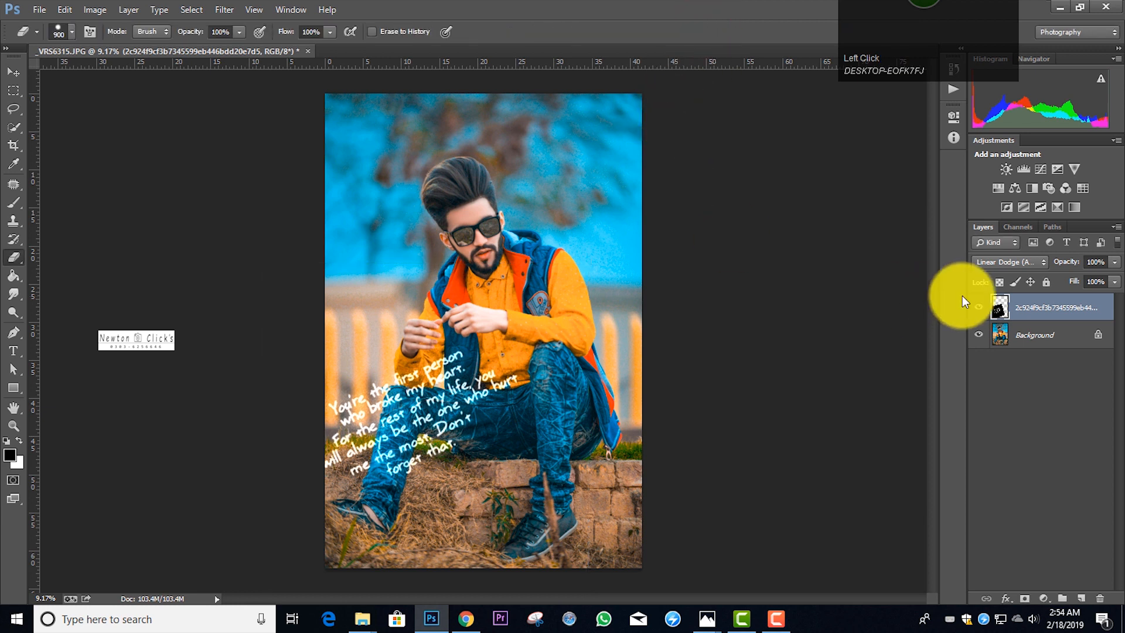
Step: Add a Levels adjustment clipped to the quote layer, raising the black input and setting midtones to 0.58 and white input to 210
click(1023, 170)
click(831, 345)
drag(867, 252, 885, 252)
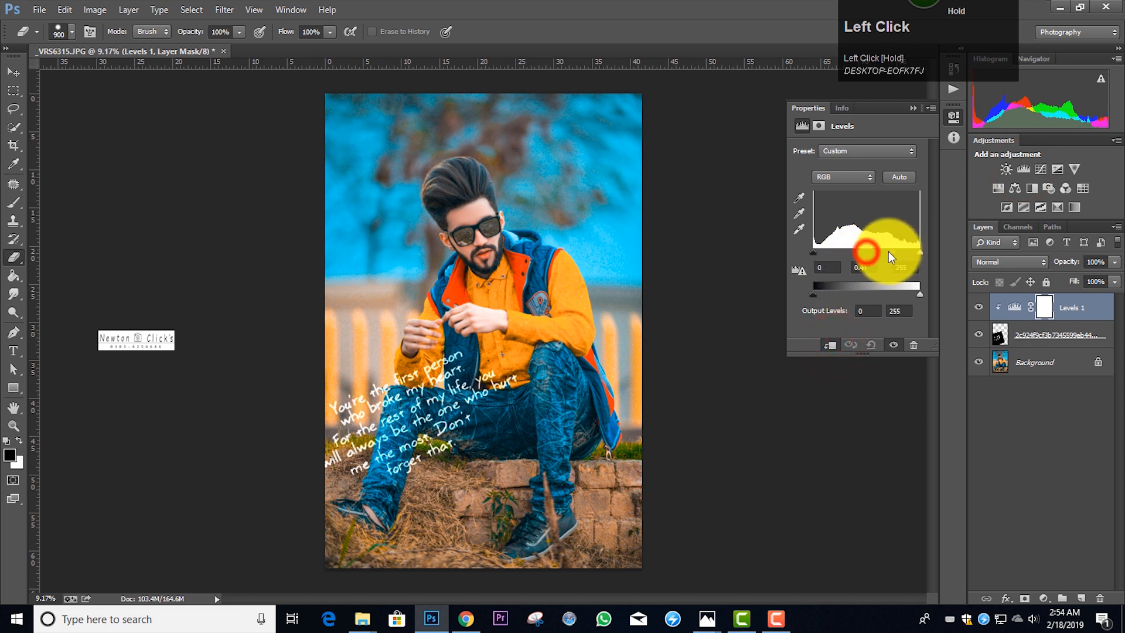
drag(815, 252, 902, 252)
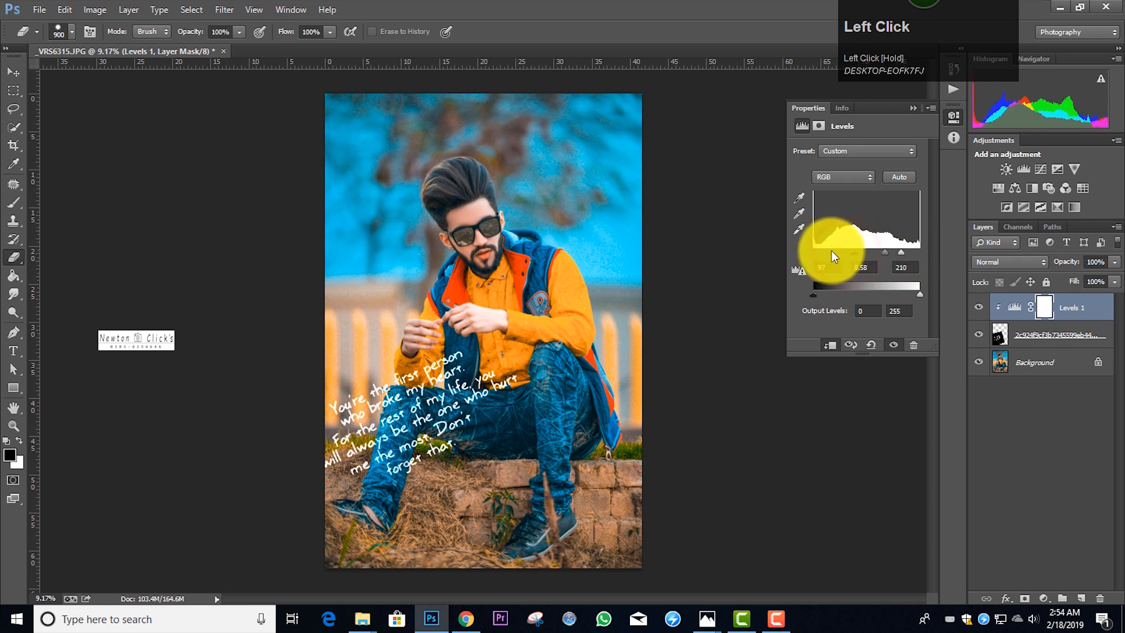
drag(831, 251, 832, 253)
click(911, 108)
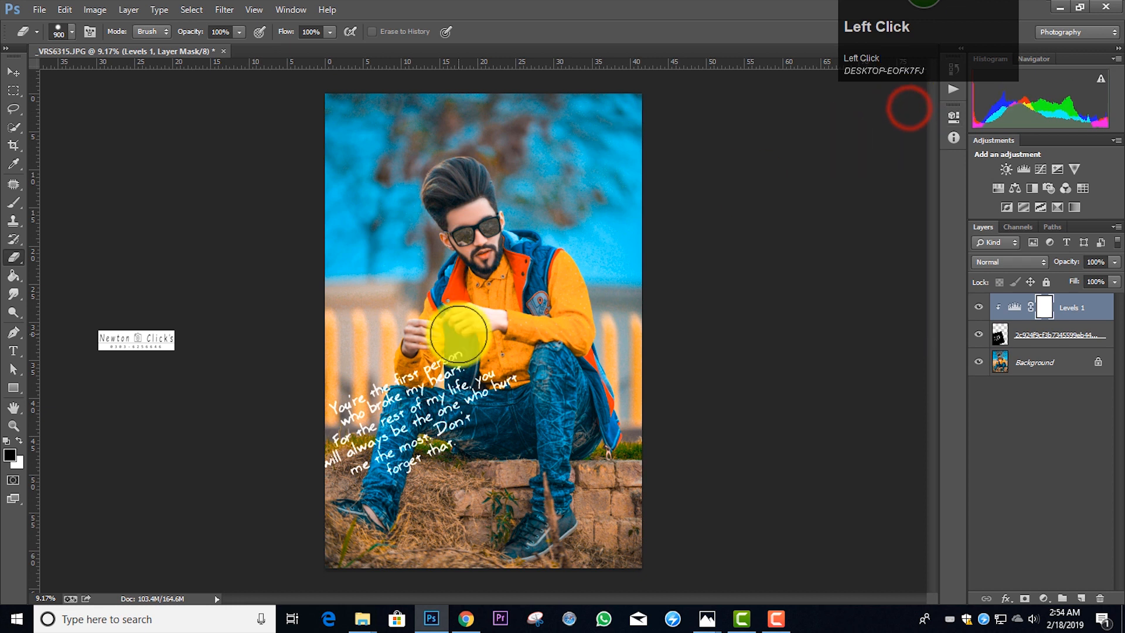
Step: Merge the Levels adjustment, the quote layer and the portrait into a single Background layer
scroll(459, 334, up, 1)
key(shift+e)
key(shift+a)
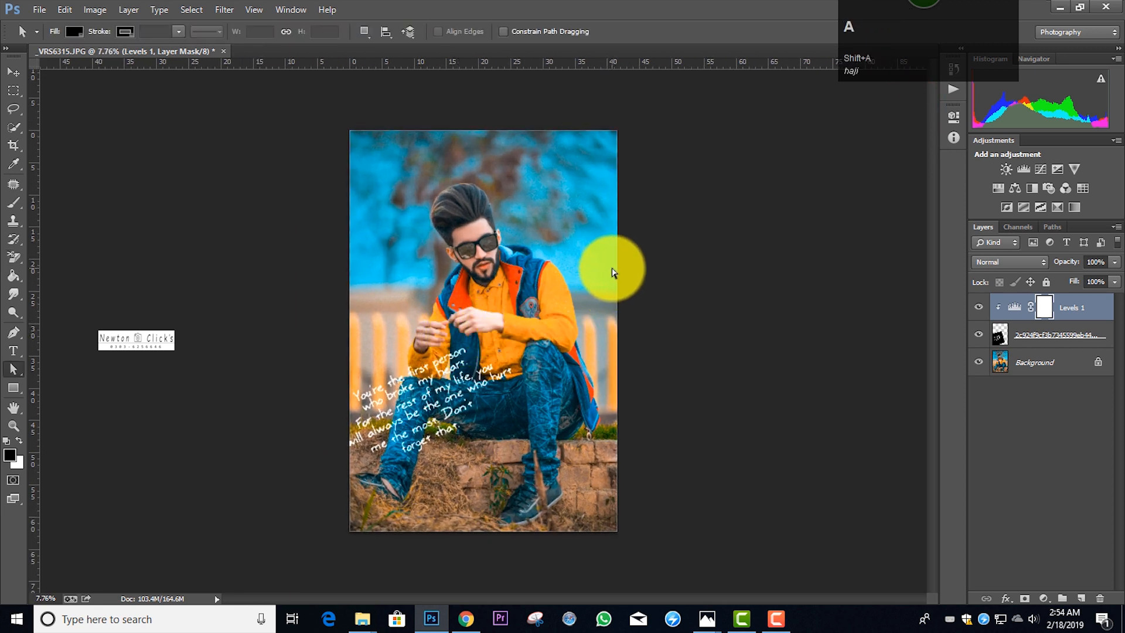
key(ctrl+e)
key(ctrl+a)
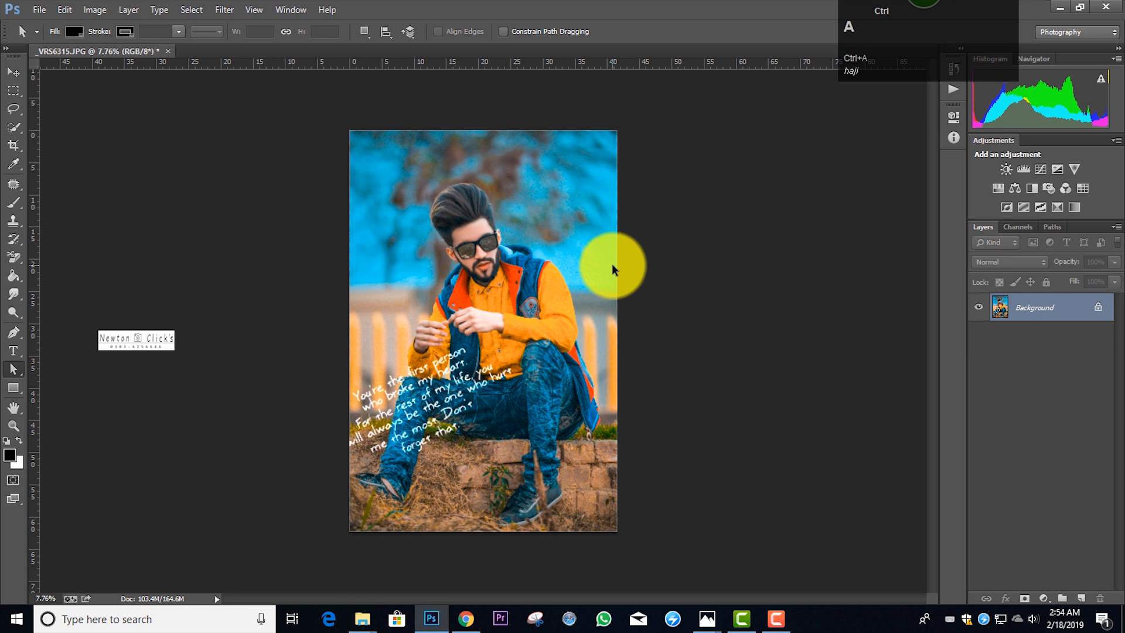